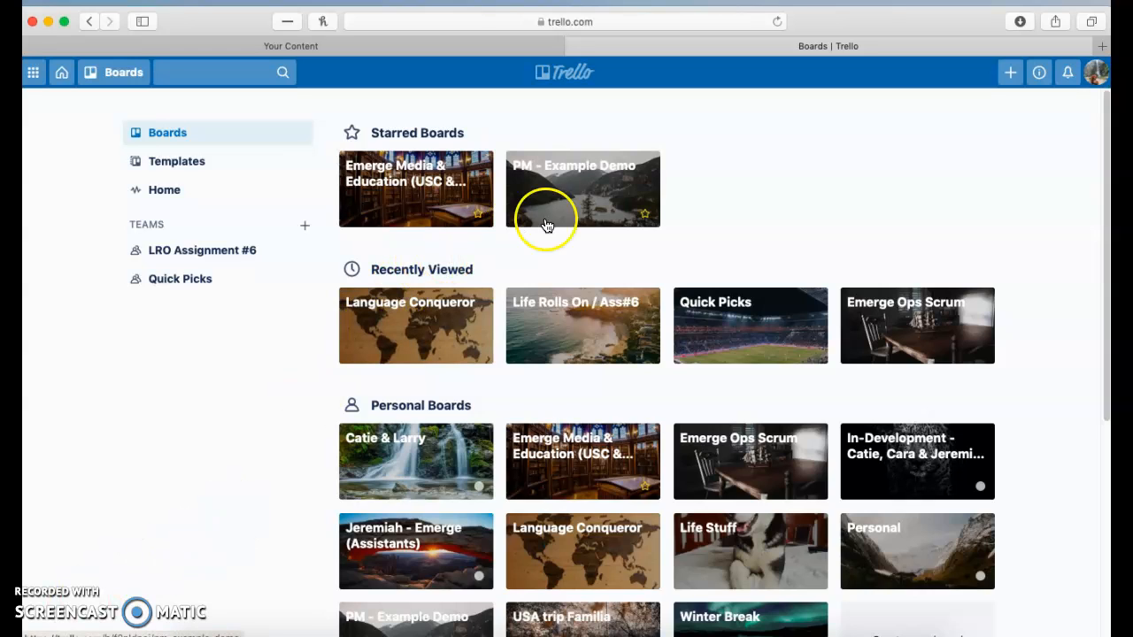
Open the PM - Example Demo board and read the label descriptions on the Labels card in Board Summary.
left_click(591, 190)
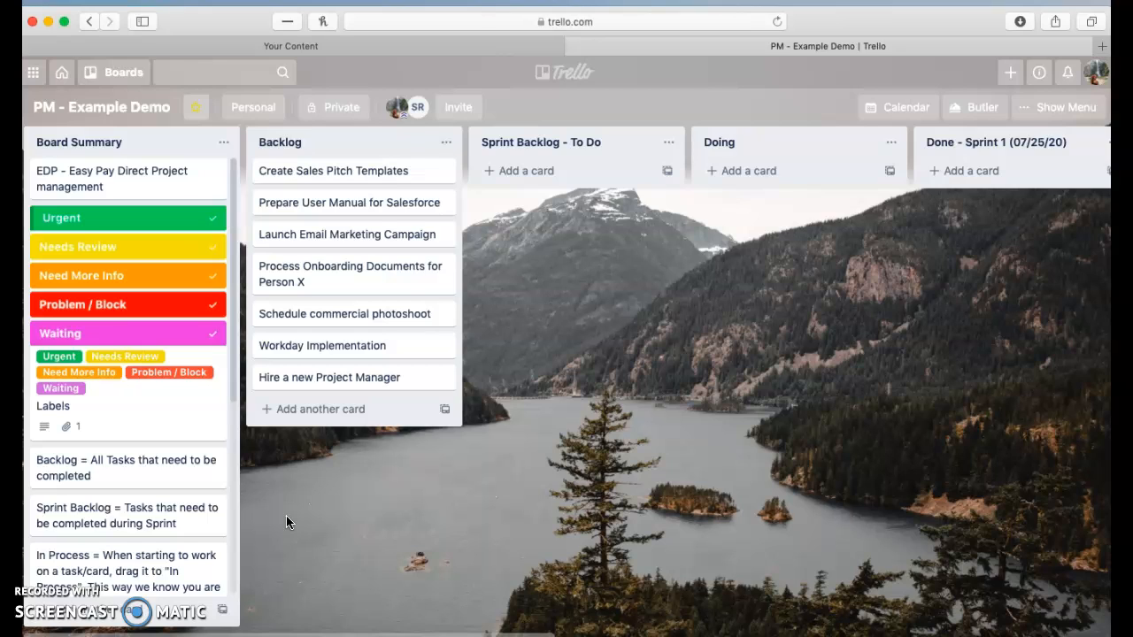
left_click(111, 403)
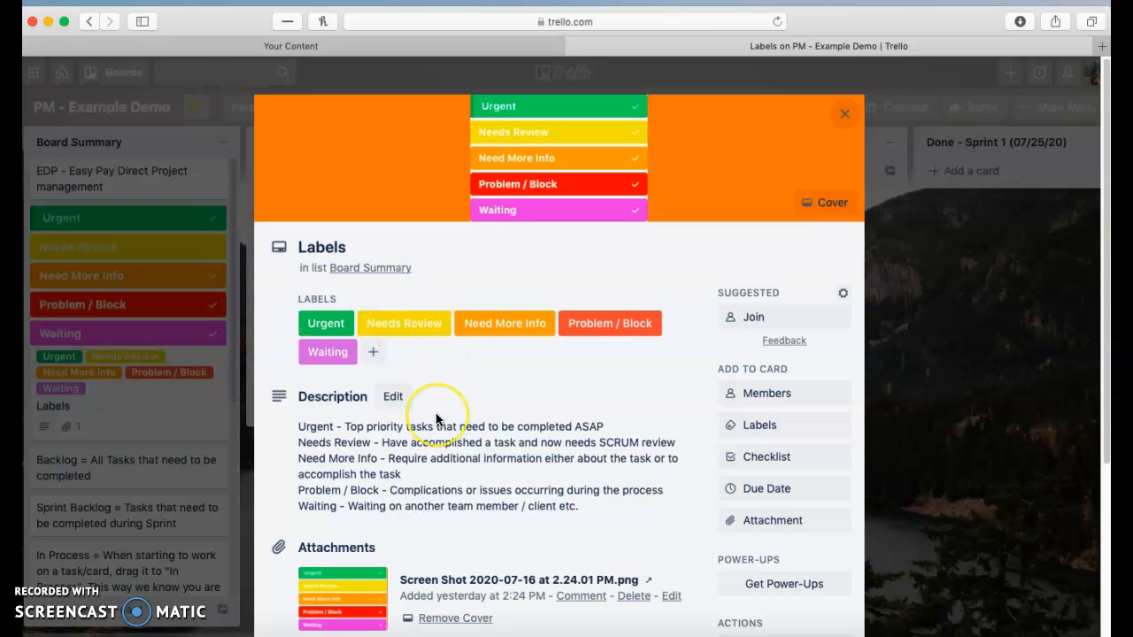
scroll(436, 416, "down", 2)
scroll(436, 417, "up", 1)
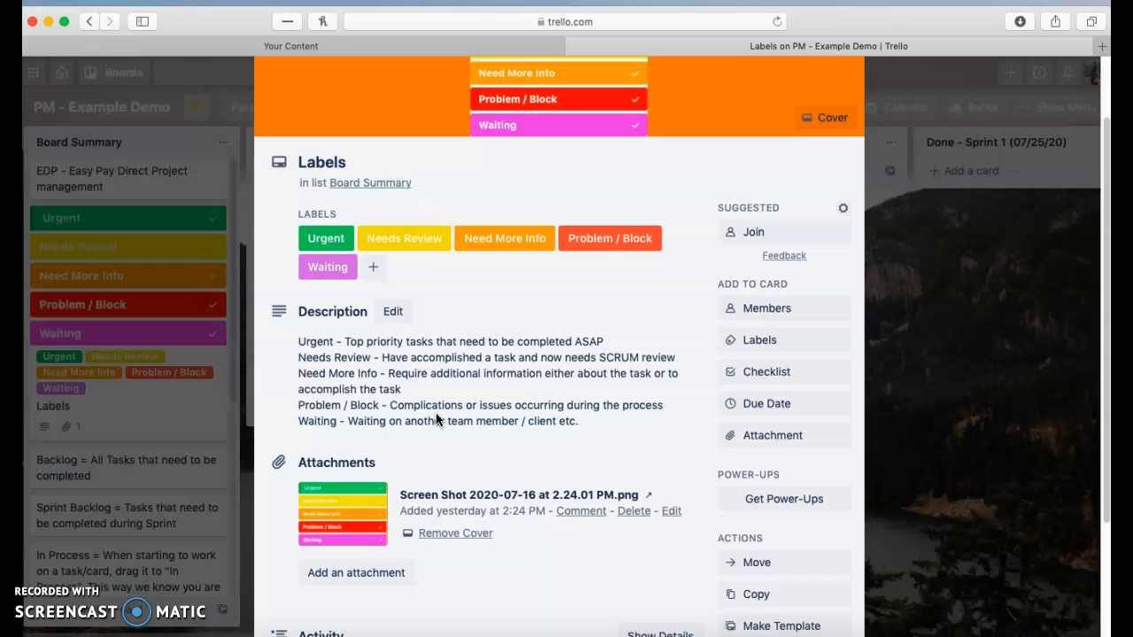
scroll(485, 383, "up", 1)
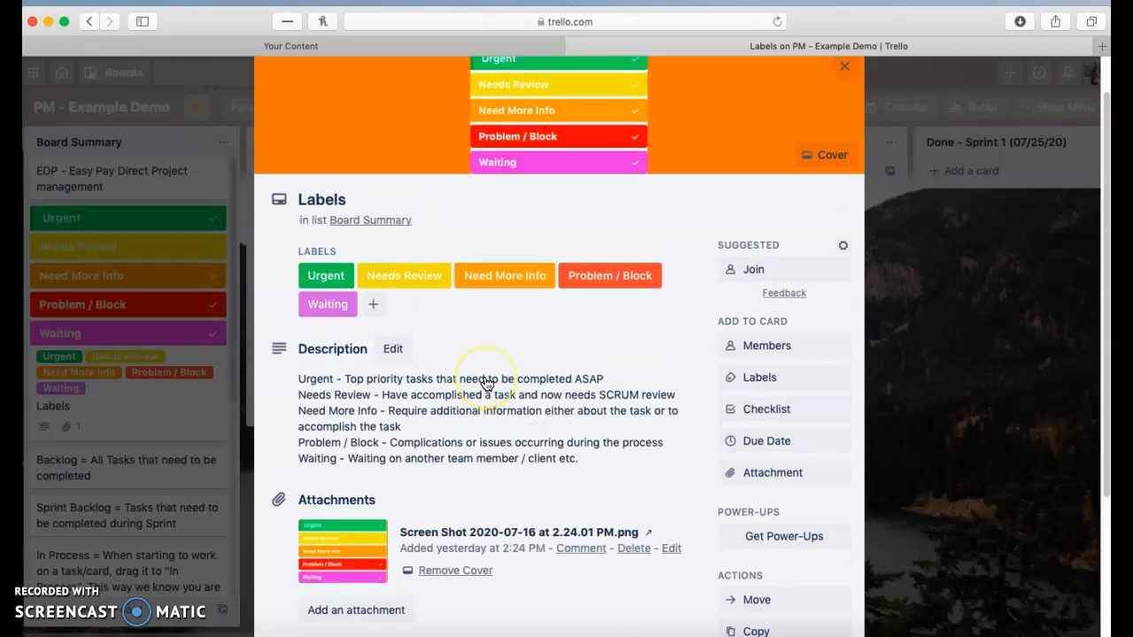
scroll(485, 383, "up", 1)
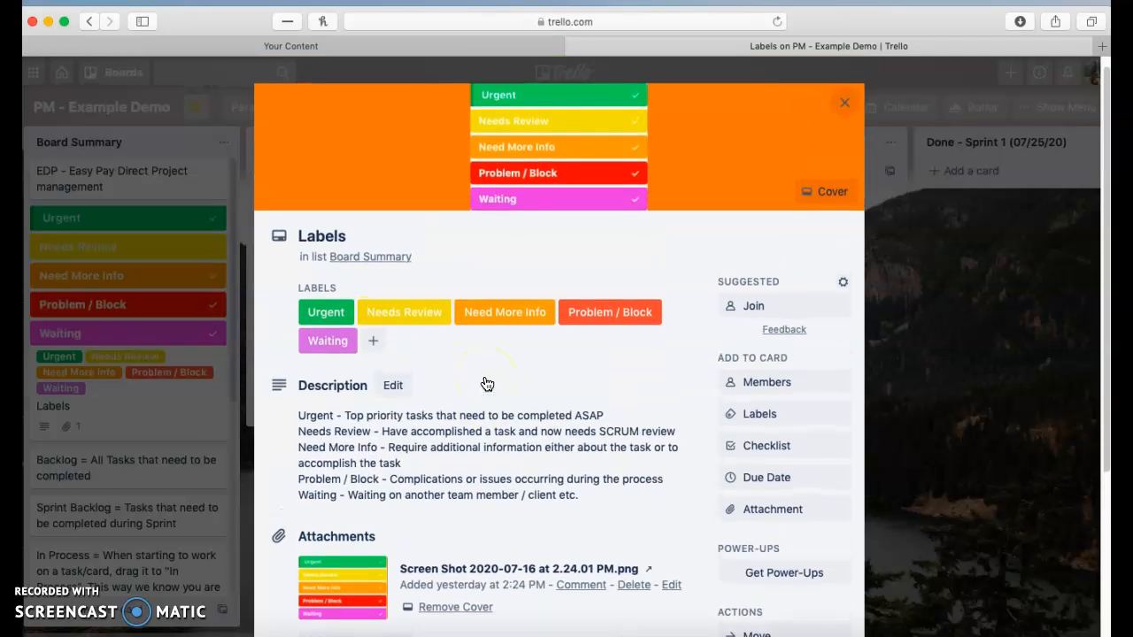
scroll(486, 383, "down", 1)
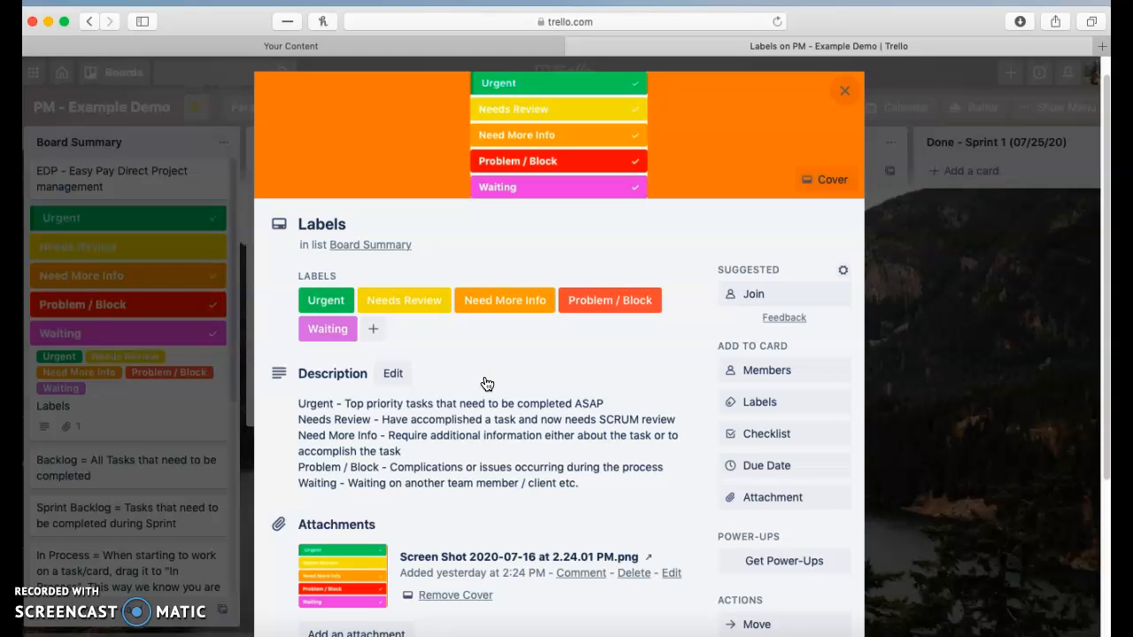
left_click(555, 297)
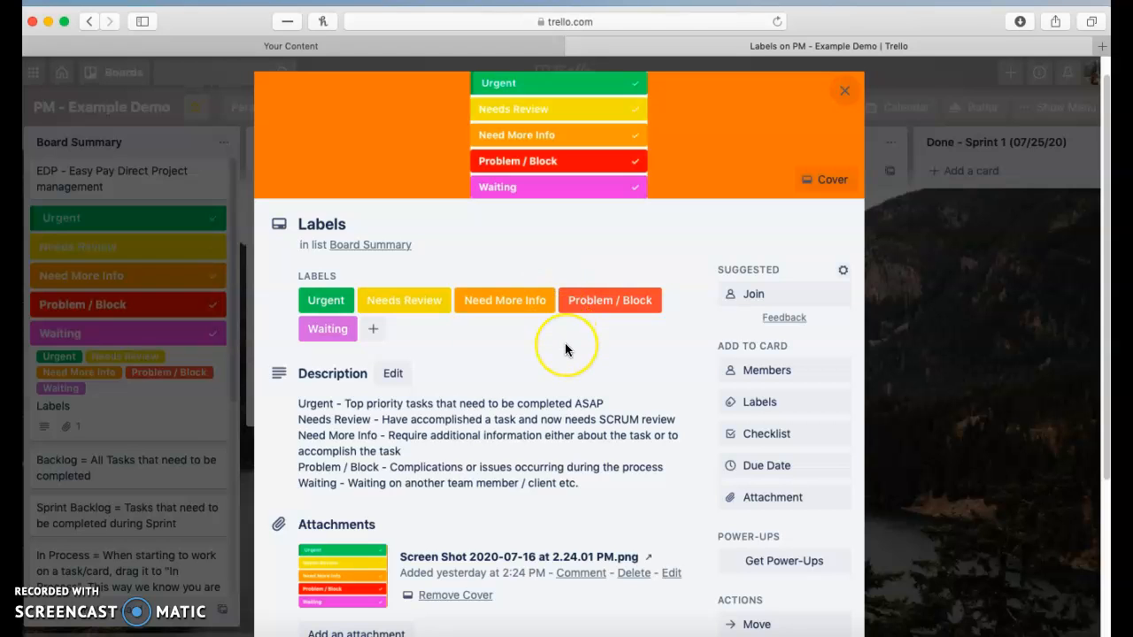
left_click(845, 90)
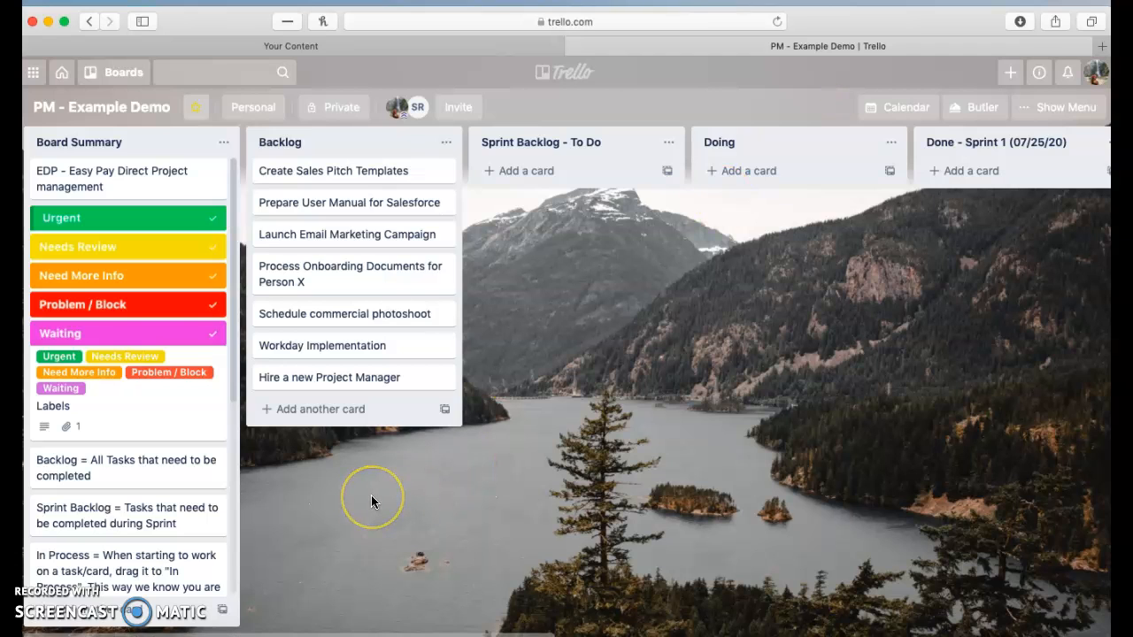
Move the Salesforce user manual, commercial photoshoot, new Project Manager and Workday Implementation cards from Backlog to Sprint Backlog - To Do.
scroll(163, 495, "down", 2)
scroll(165, 493, "up", 2)
left_click(356, 177)
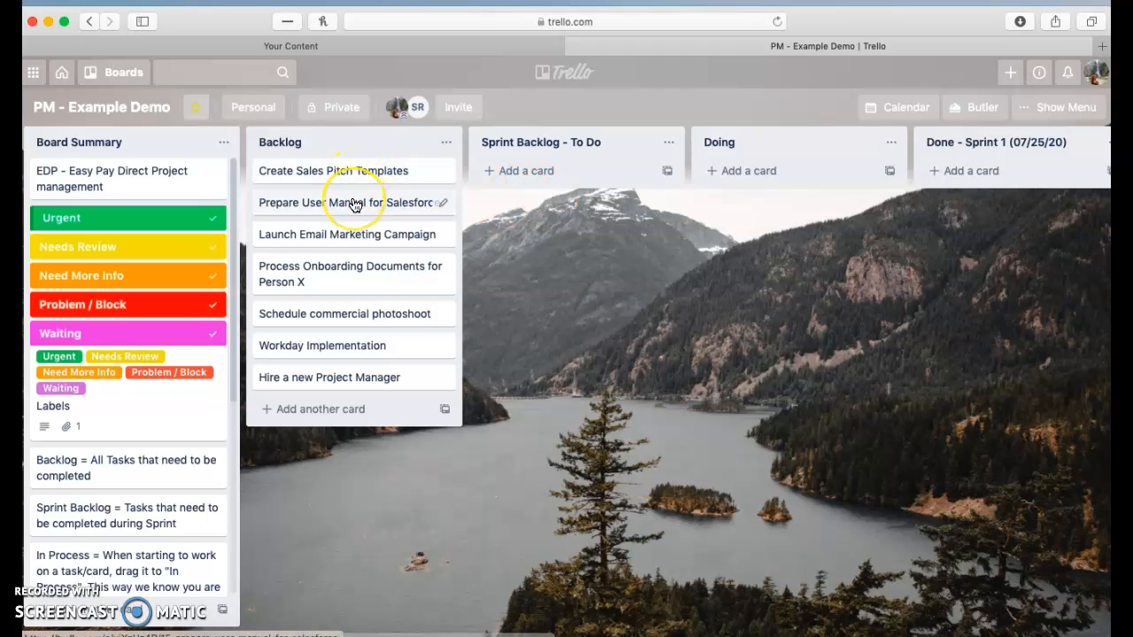
left_click(353, 203)
left_click_drag(353, 203, 561, 189)
left_click_drag(339, 285, 541, 213)
left_click_drag(376, 313, 528, 251)
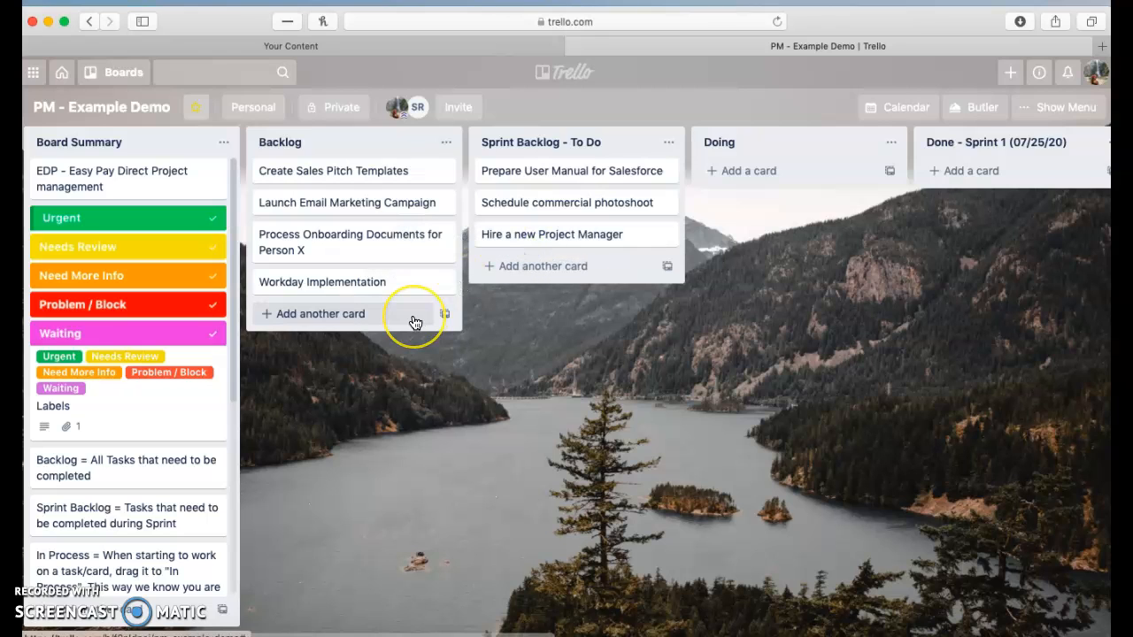
left_click_drag(390, 292, 577, 268)
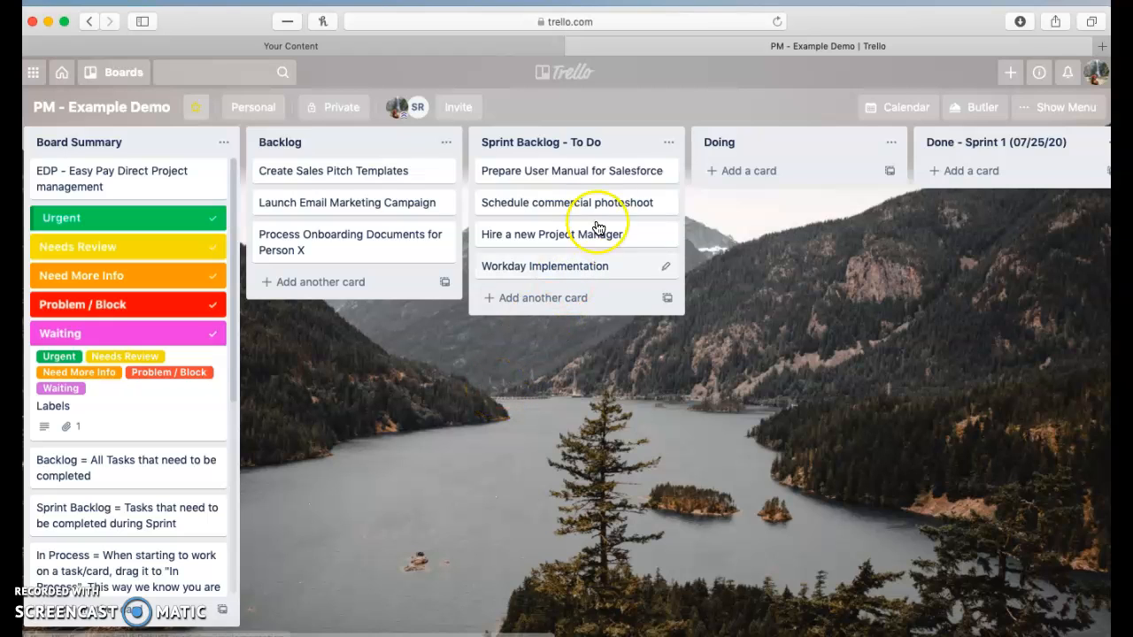
Assign the first listed board member to the Prepare User Manual for Salesforce card and set its due date to 7/21/2020, 2:40 PM.
left_click(606, 176)
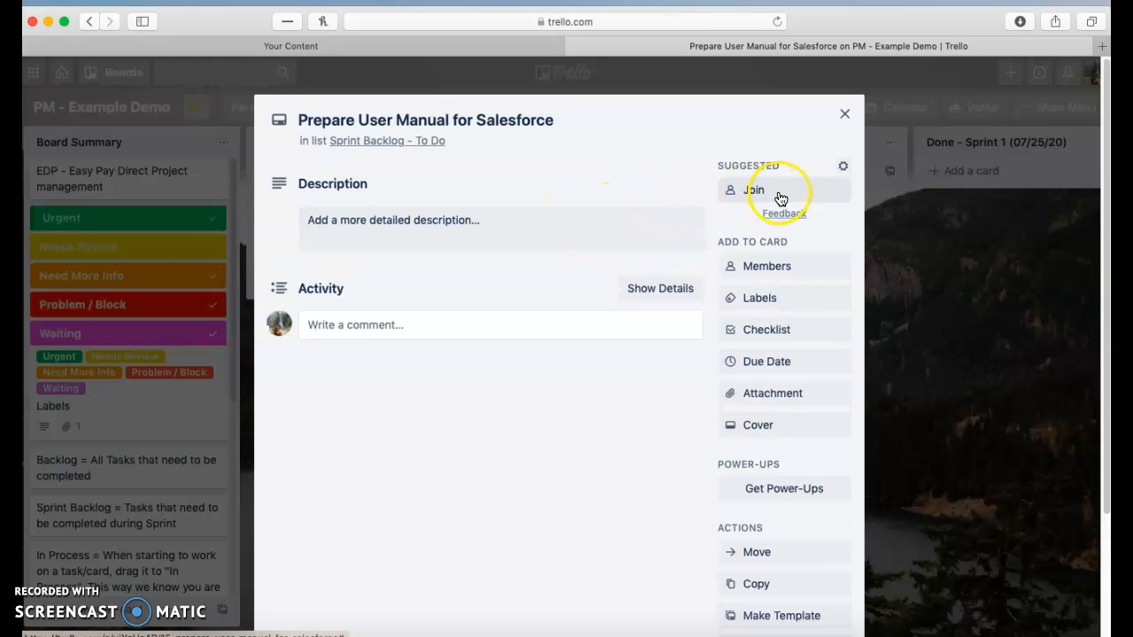
left_click(784, 265)
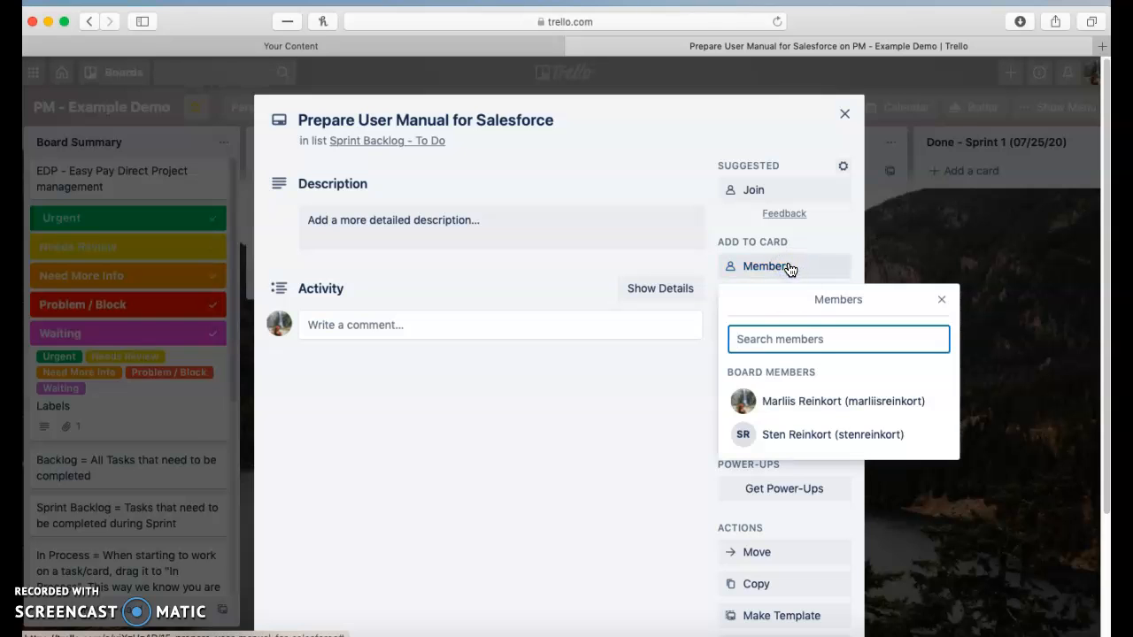
left_click(786, 405)
left_click(635, 191)
left_click(752, 285)
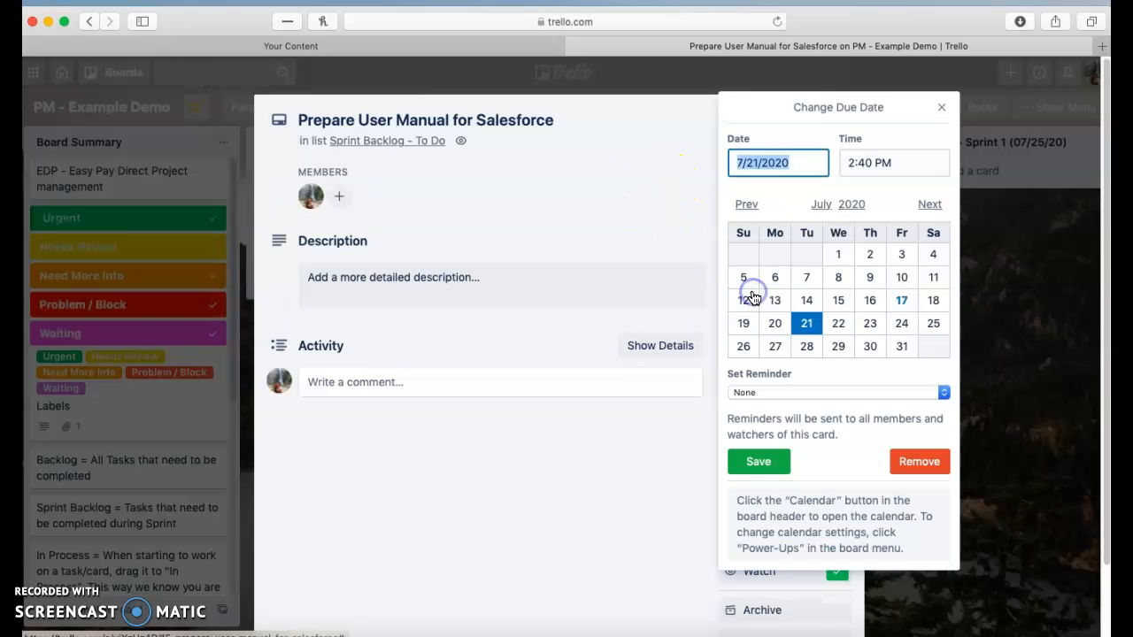
left_click(805, 324)
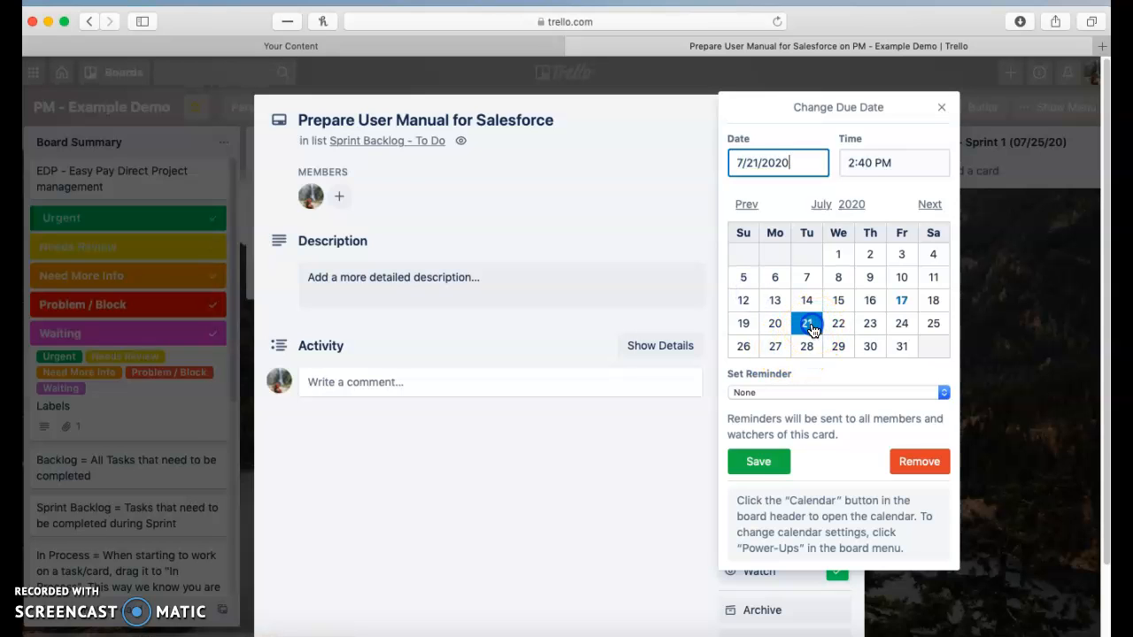
left_click(759, 462)
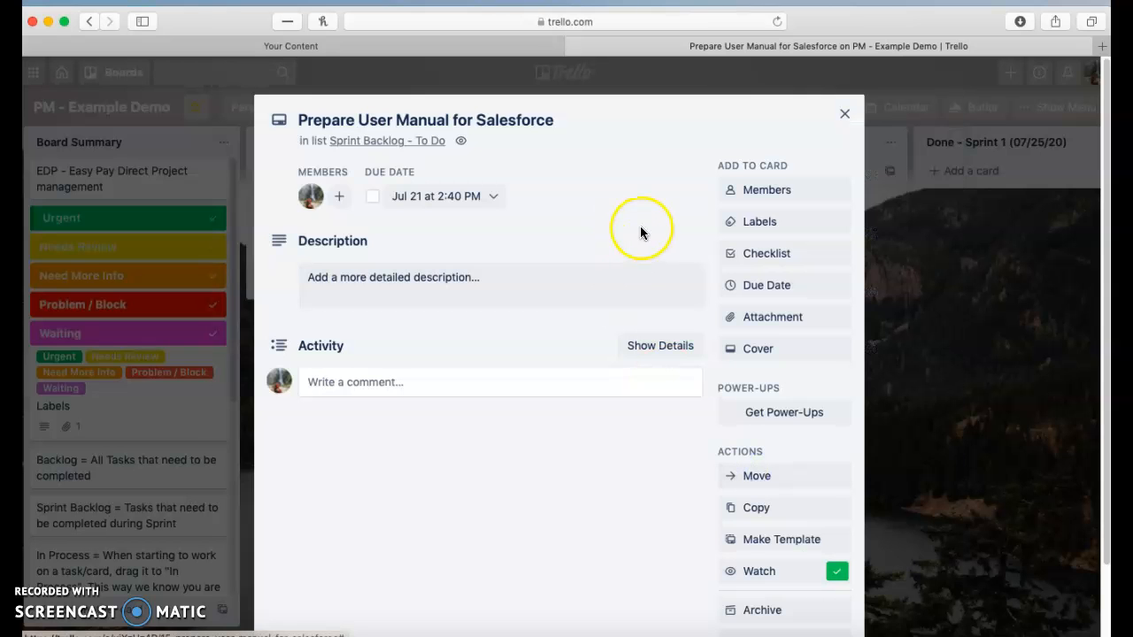
Add the Urgent label to the Prepare User Manual for Salesforce card and close the card.
left_click(774, 222)
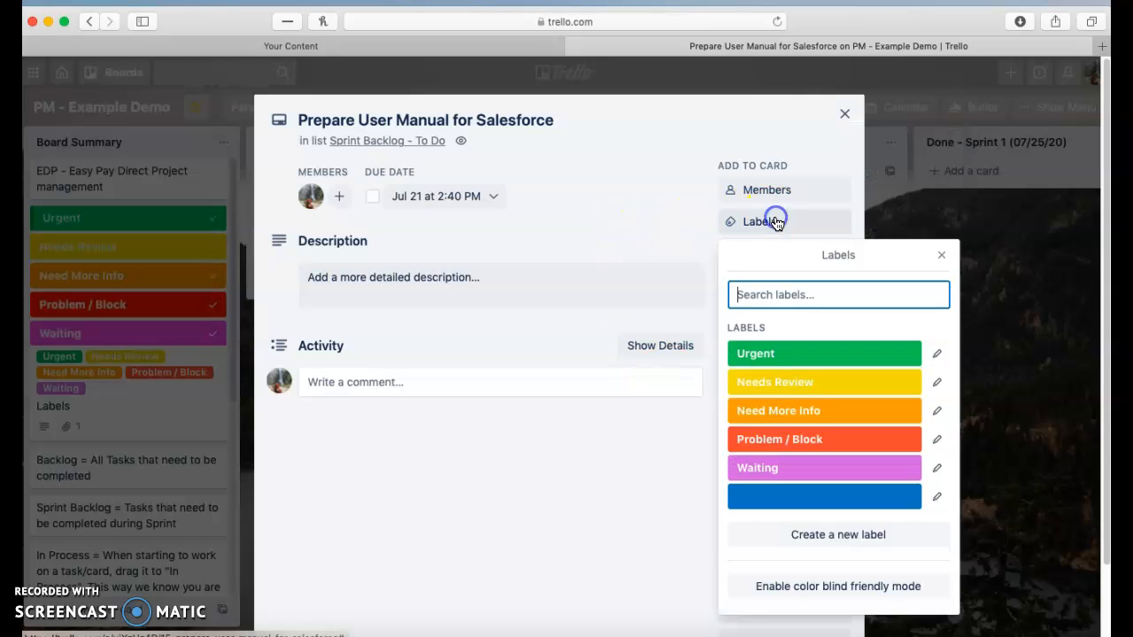
left_click(810, 354)
left_click(662, 243)
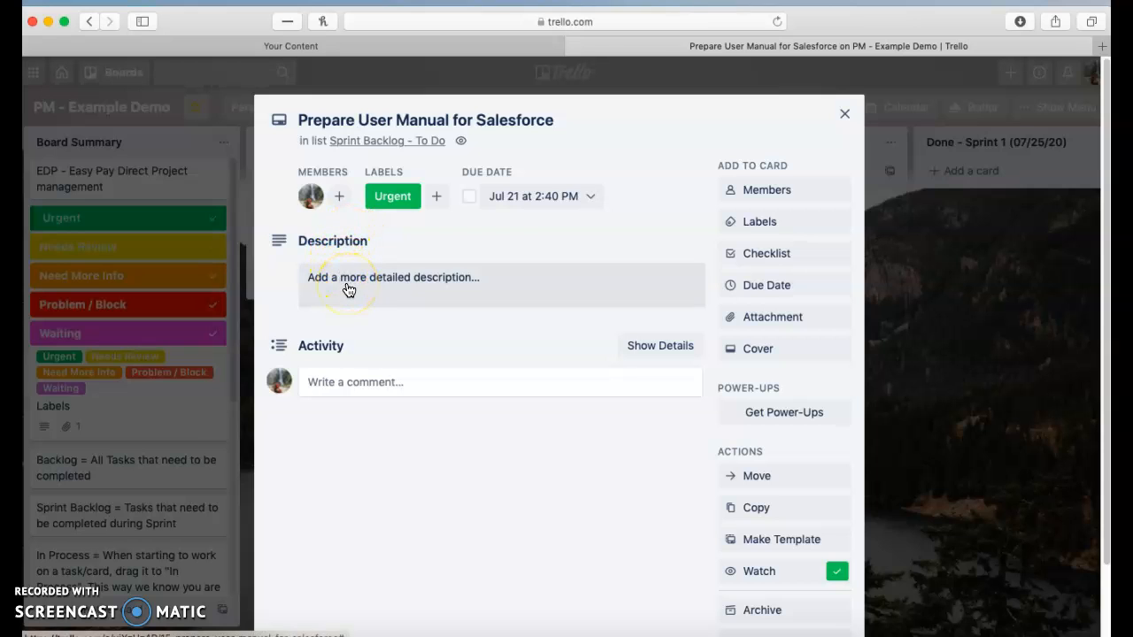
left_click(353, 382)
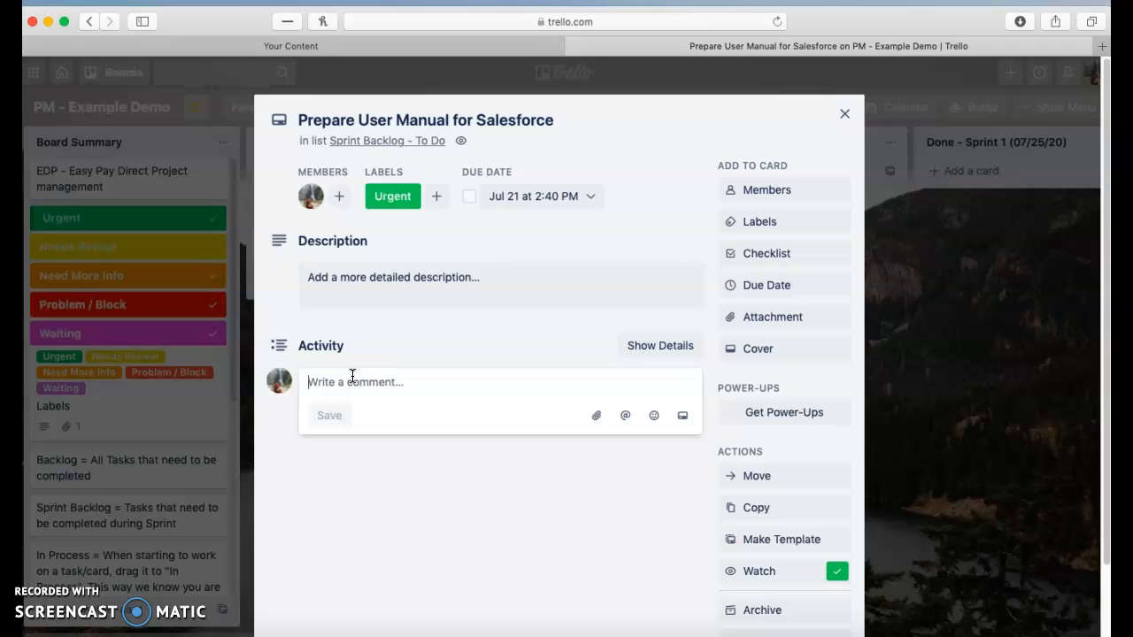
left_click(845, 113)
left_click(624, 247)
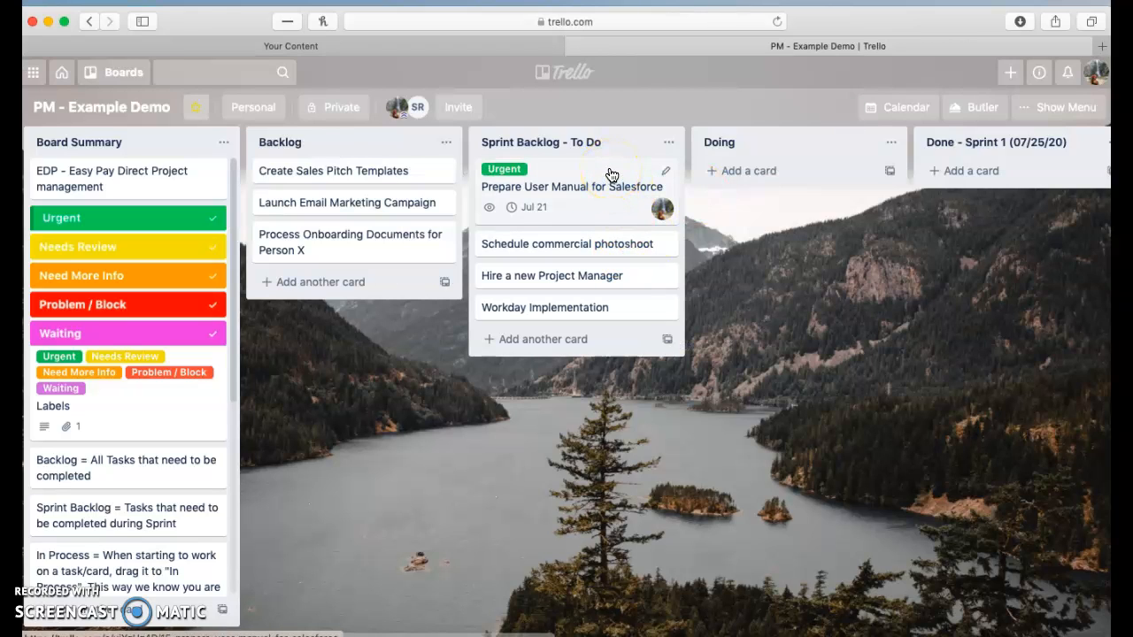
Move the Prepare User Manual for Salesforce card from Sprint Backlog - To Do to the Doing list.
left_click_drag(611, 175, 816, 171)
scroll(819, 437, "right", 3)
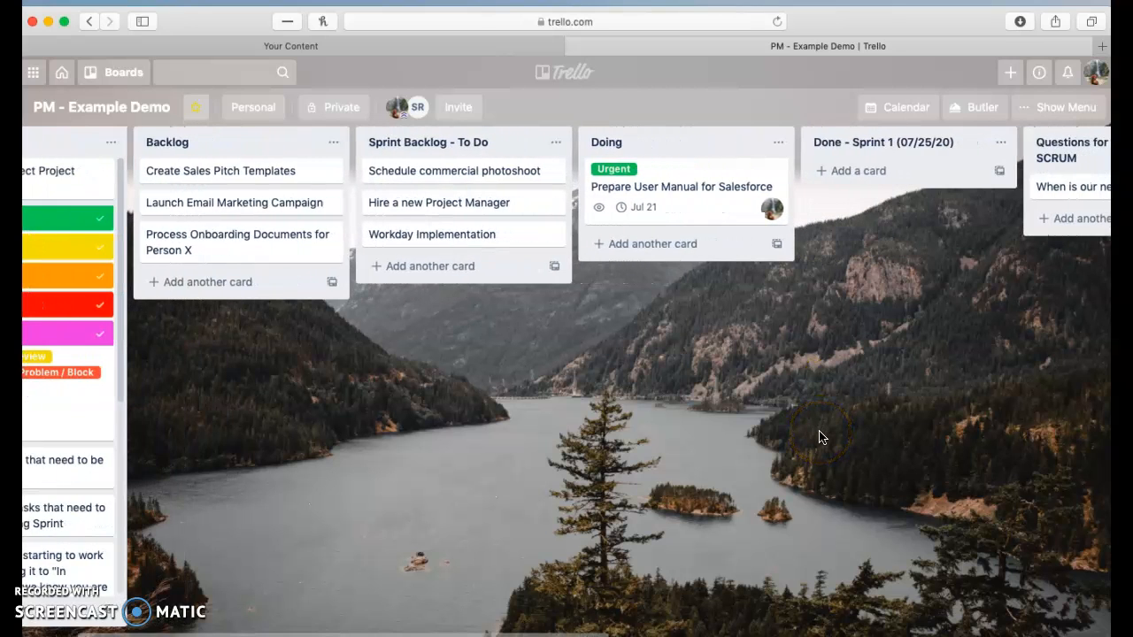
scroll(819, 437, "left", 2)
scroll(819, 436, "right", 1)
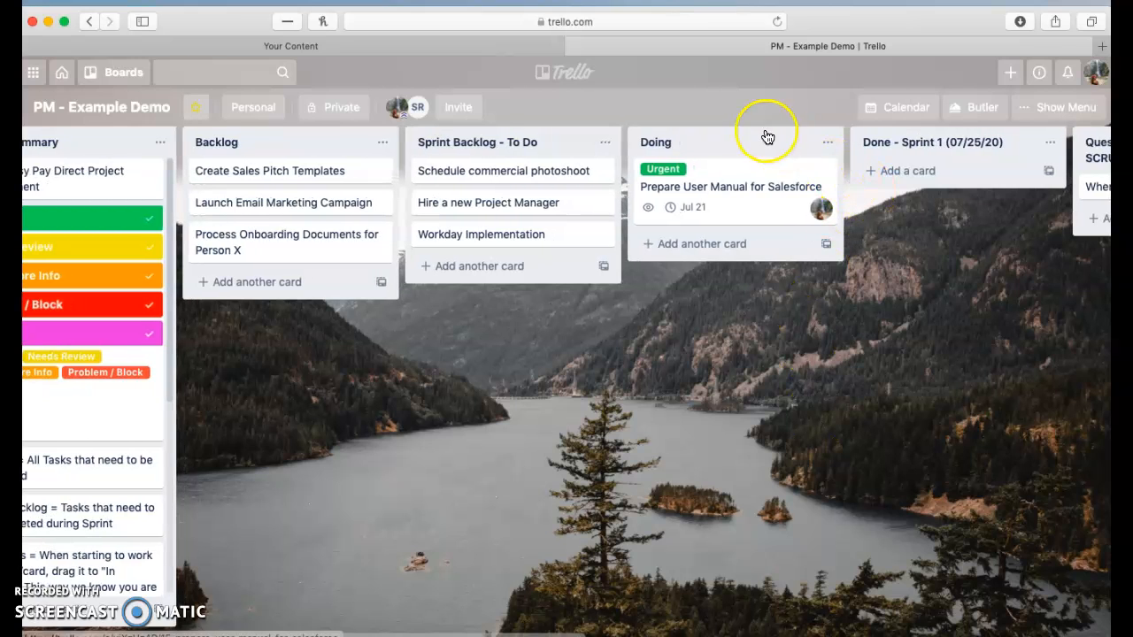
scroll(733, 313, "right", 1)
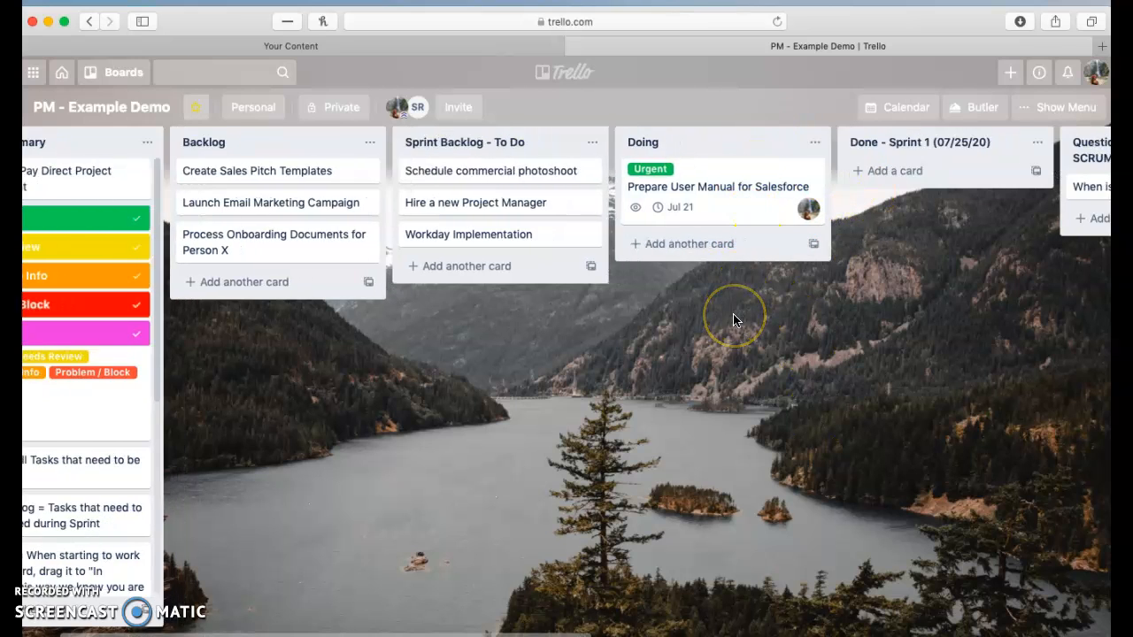
scroll(733, 320, "right", 3)
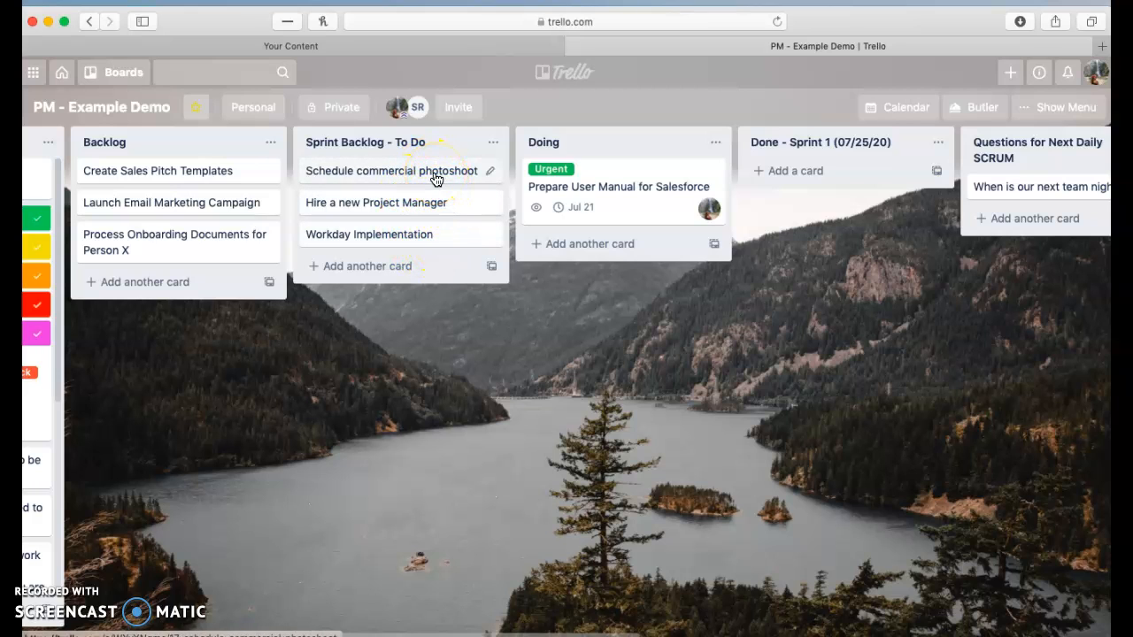
Add the Waiting and Problem / Block labels to the Prepare User Manual for Salesforce card in Doing, and close the card.
left_click(622, 215)
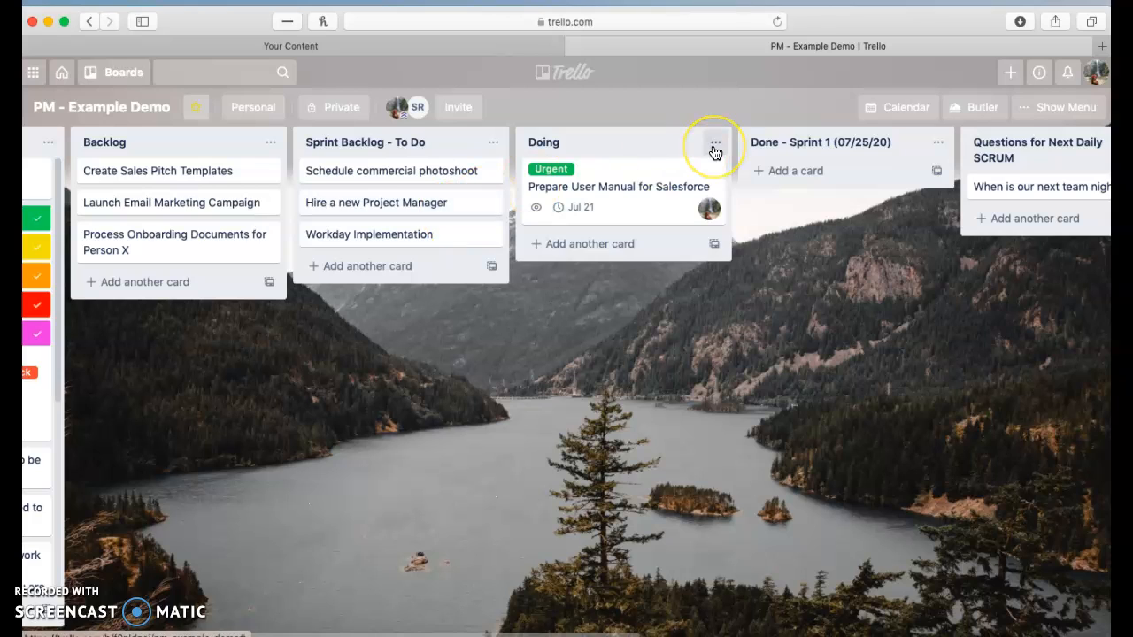
left_click(634, 222)
left_click(736, 256)
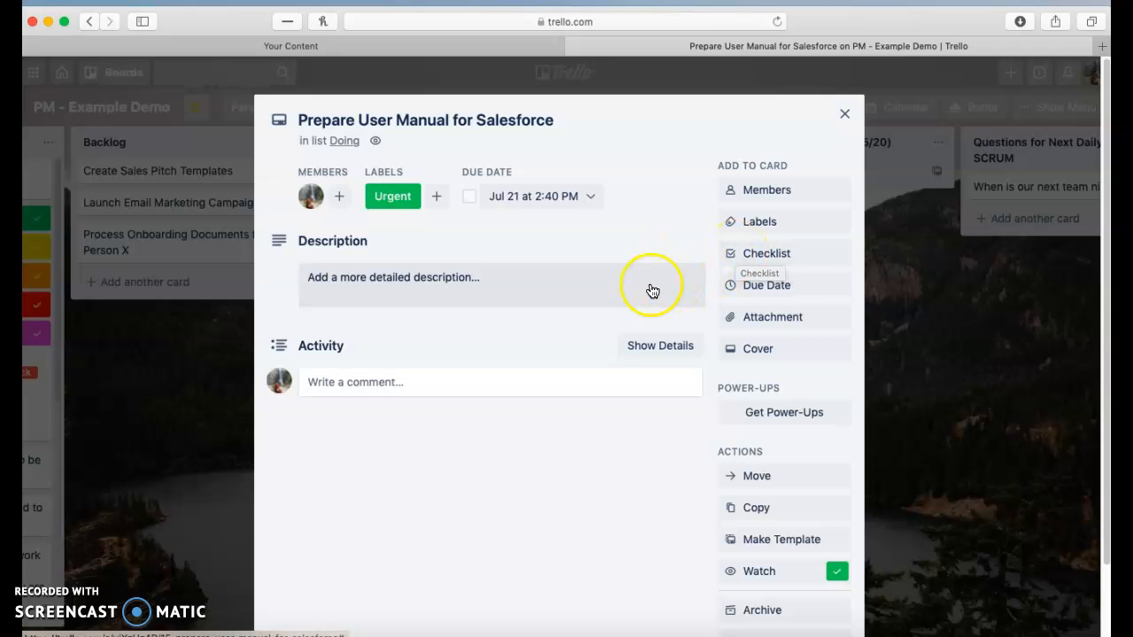
left_click(770, 223)
left_click(801, 467)
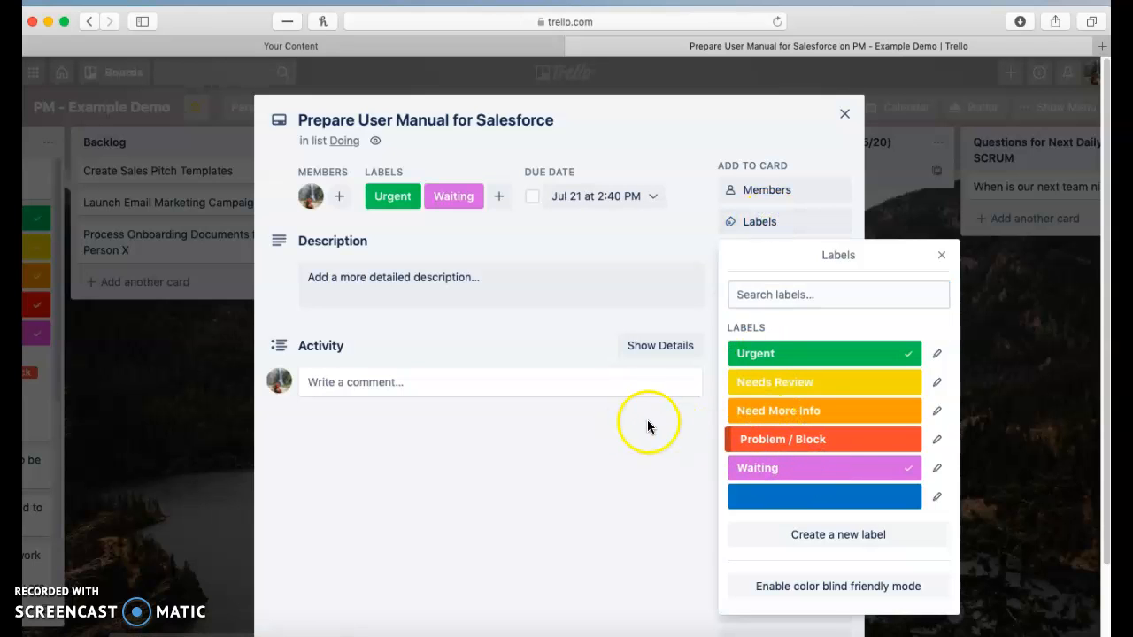
left_click(868, 441)
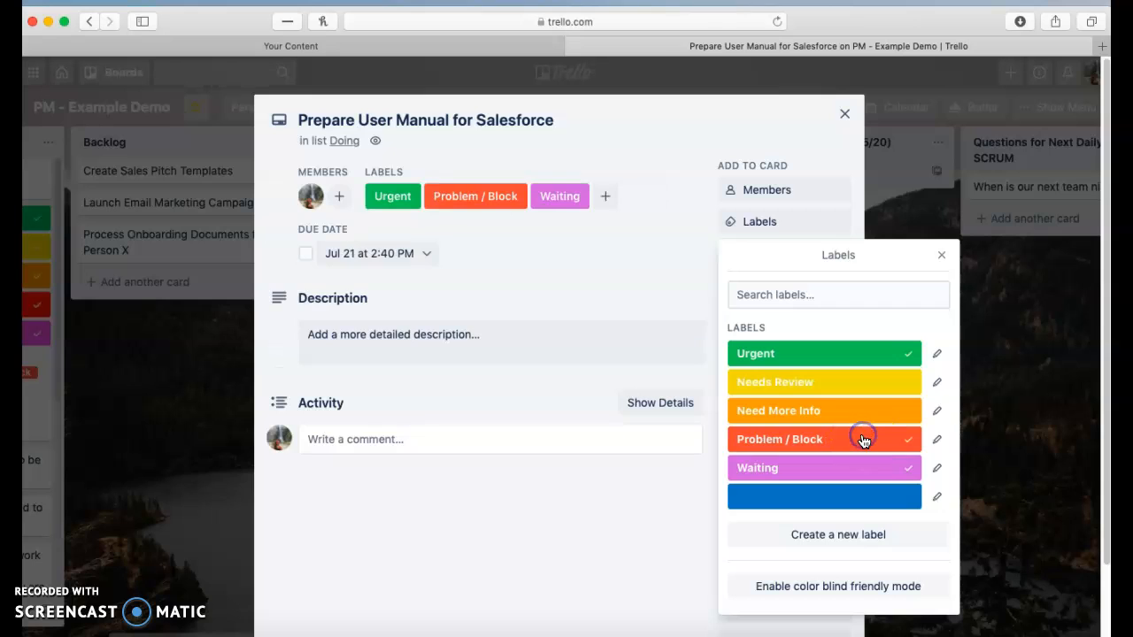
left_click(639, 246)
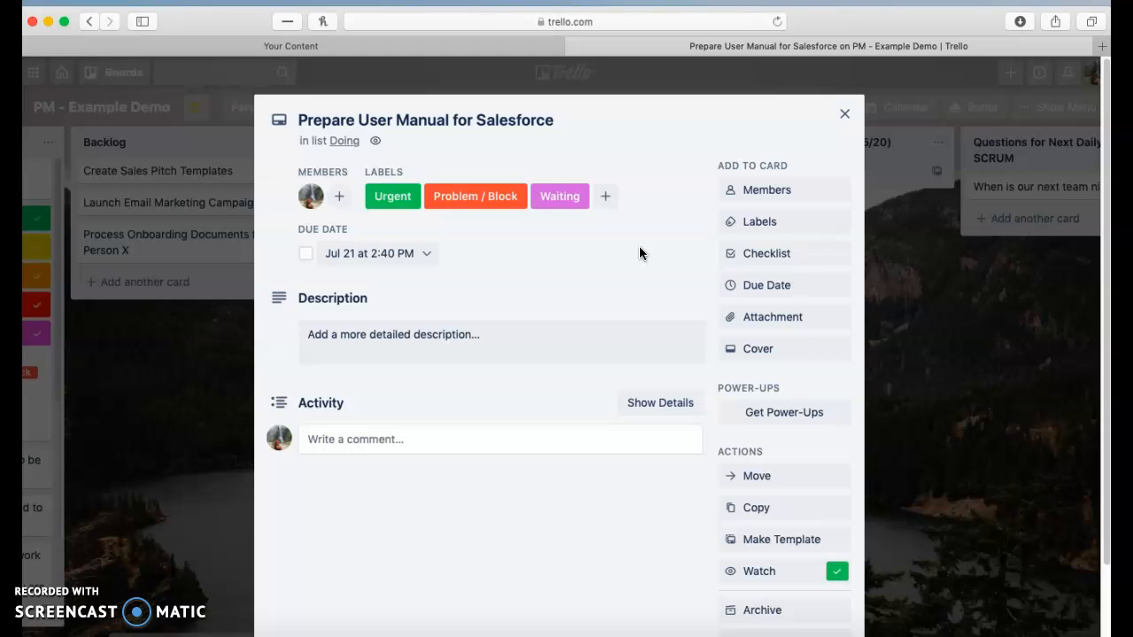
left_click(566, 248)
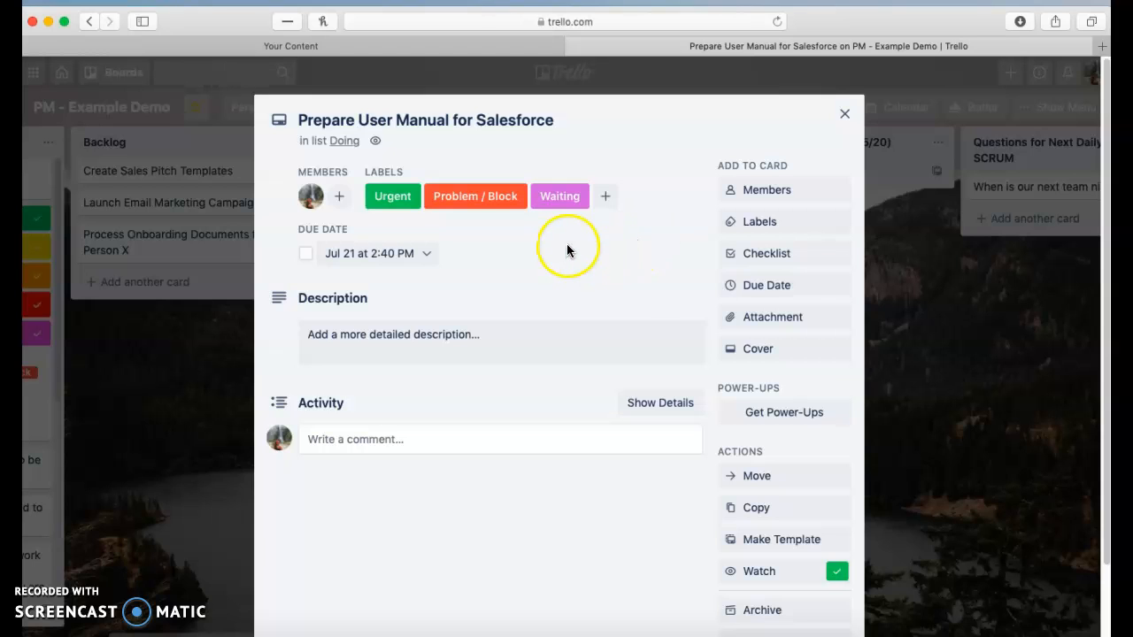
left_click(497, 336)
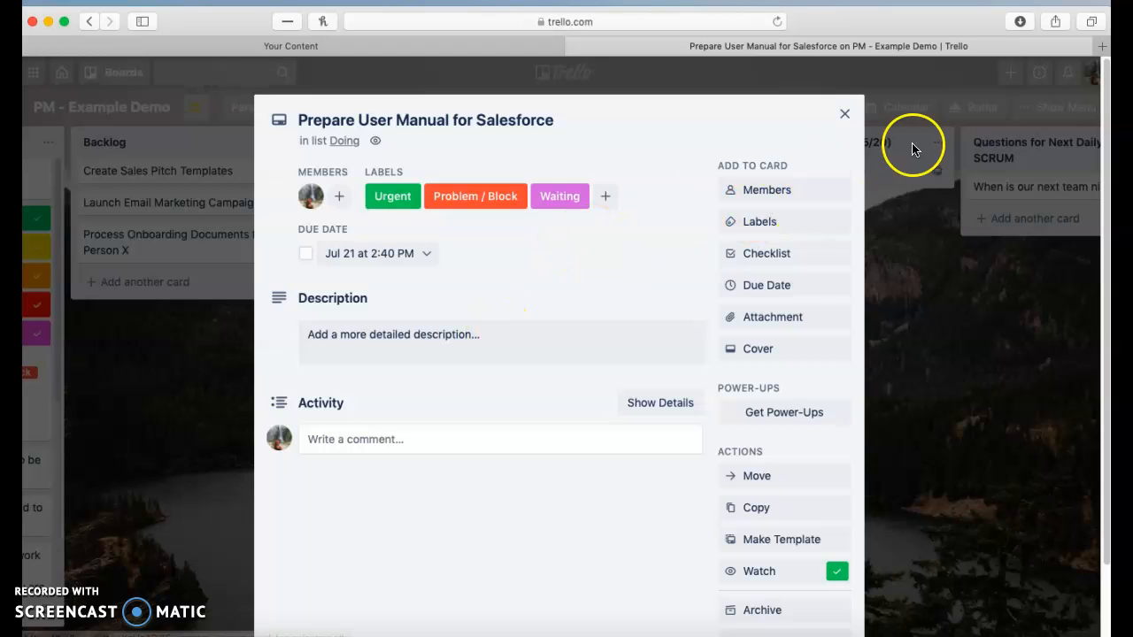
left_click(843, 118)
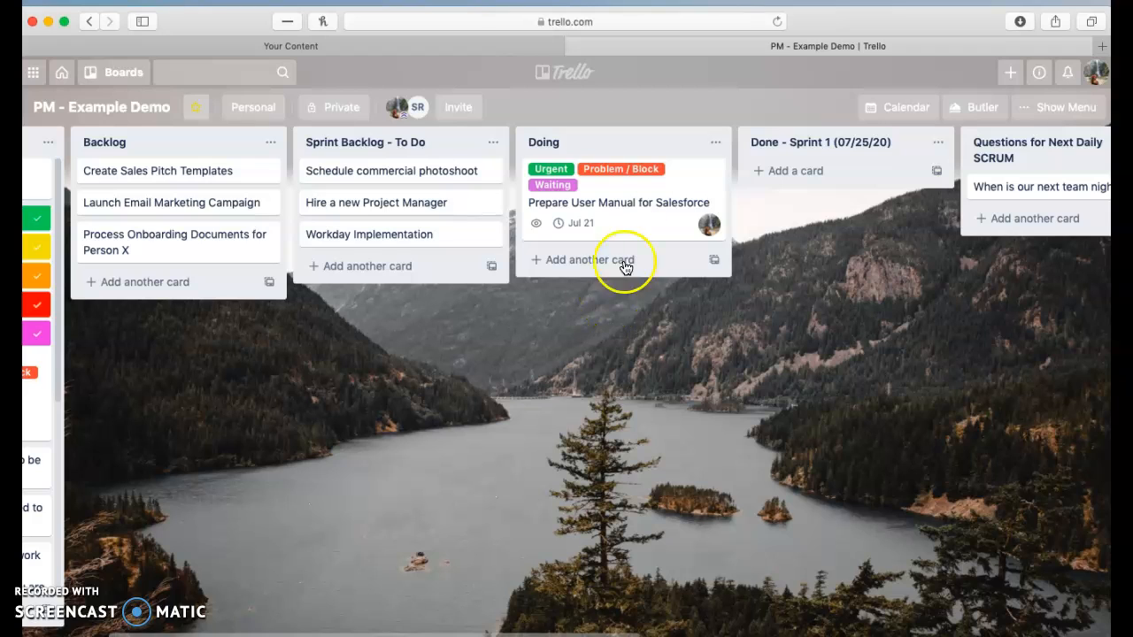
Remove the Problem / Block and Waiting labels from the Prepare User Manual for Salesforce card.
left_click(630, 204)
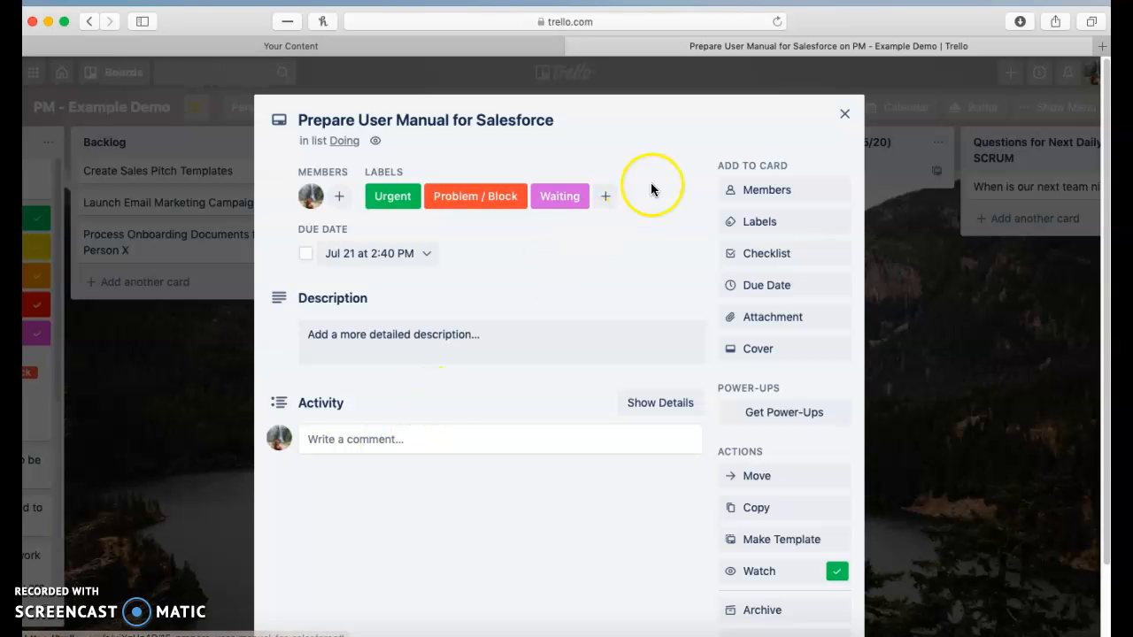
left_click(505, 200)
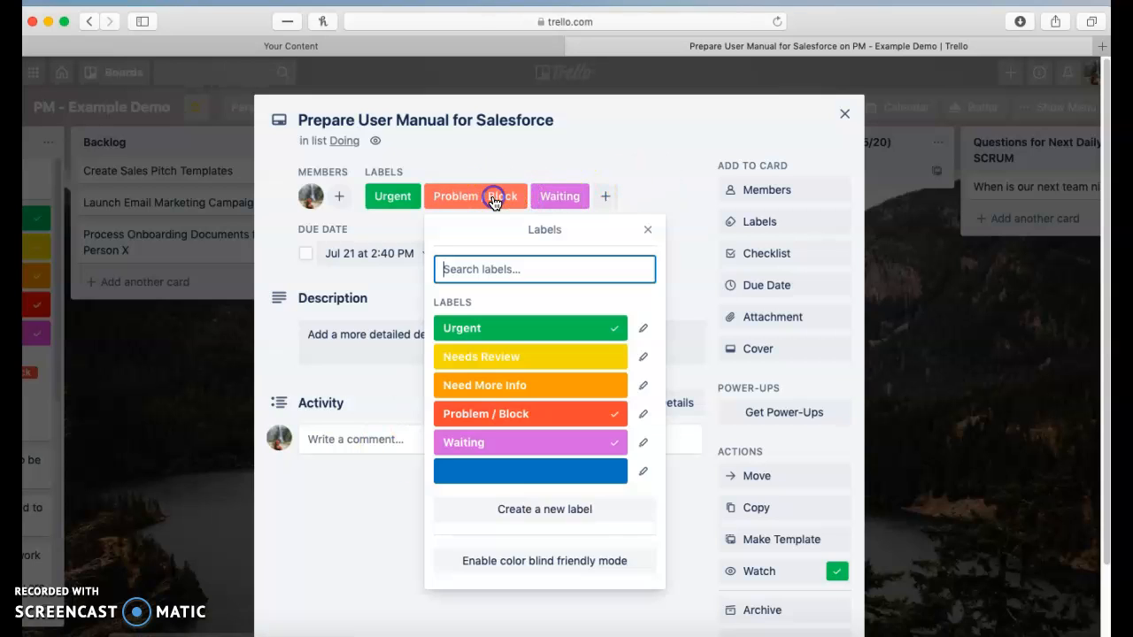
left_click(513, 423)
left_click(513, 440)
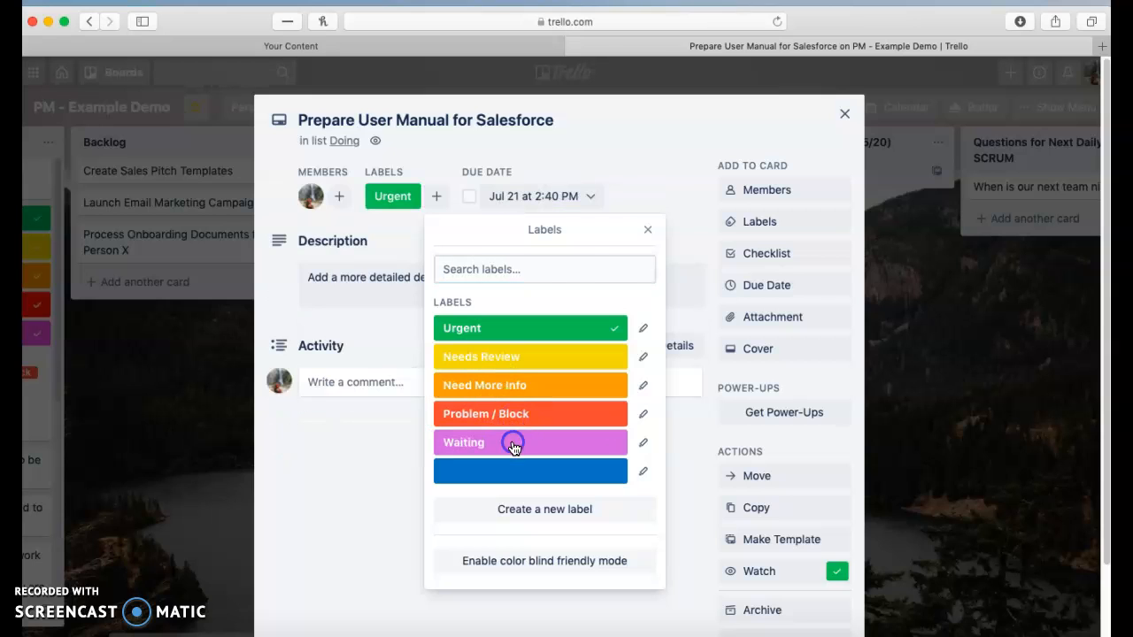
Close the Prepare User Manual for Salesforce card and move it from Doing to the Done - Sprint 1 (07/25/20) list.
left_click(658, 159)
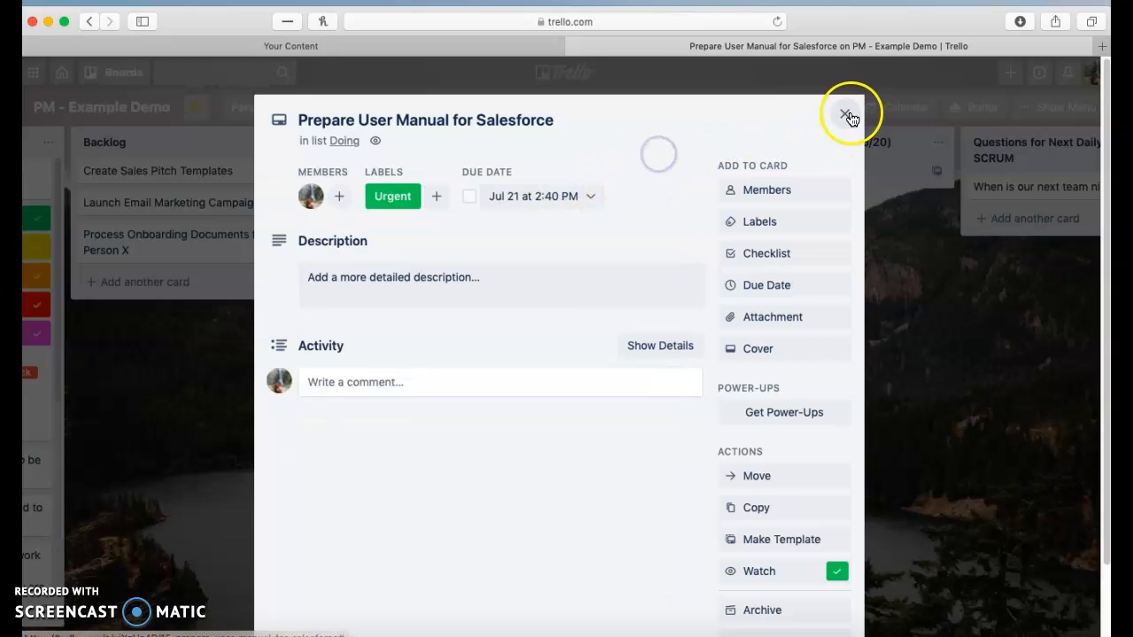
left_click(845, 113)
left_click_drag(612, 178, 842, 177)
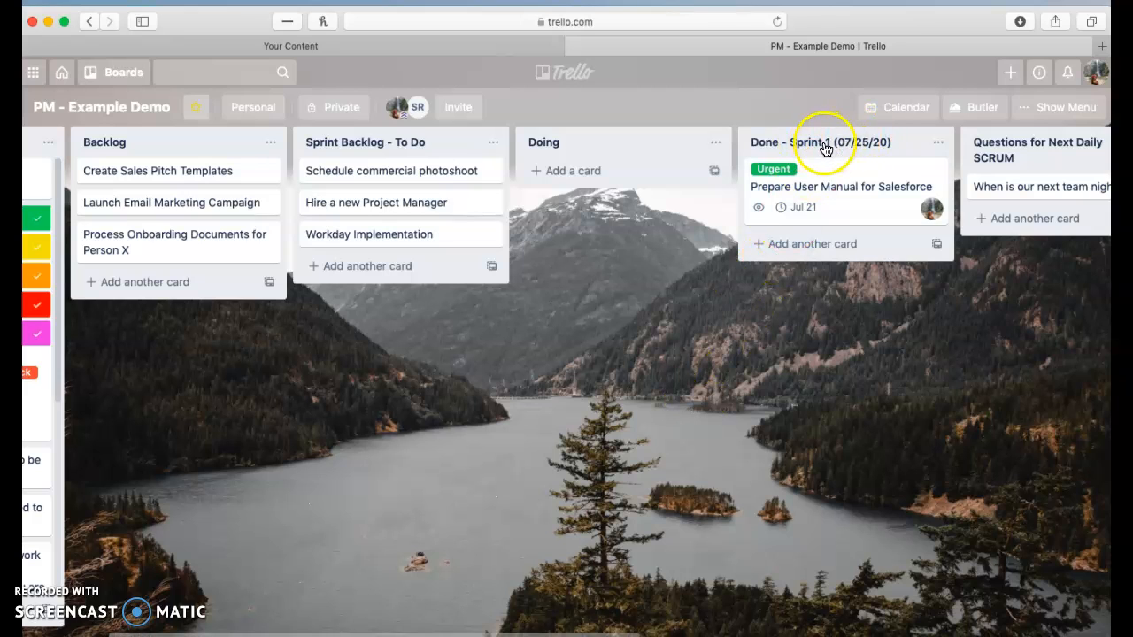
Review the Sprint Backlog - To Do, Doing and Done - Sprint 1 (07/25/20) lists on the board.
left_click(871, 151)
left_click(726, 387)
scroll(741, 378, "right", 3)
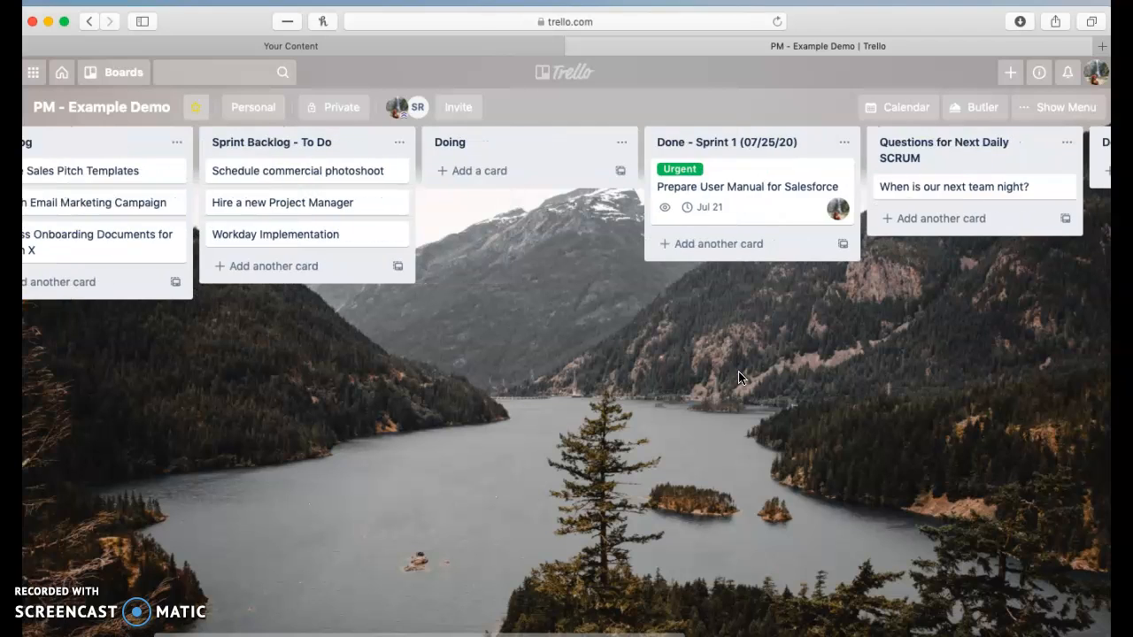
left_click(514, 371)
left_click(441, 217)
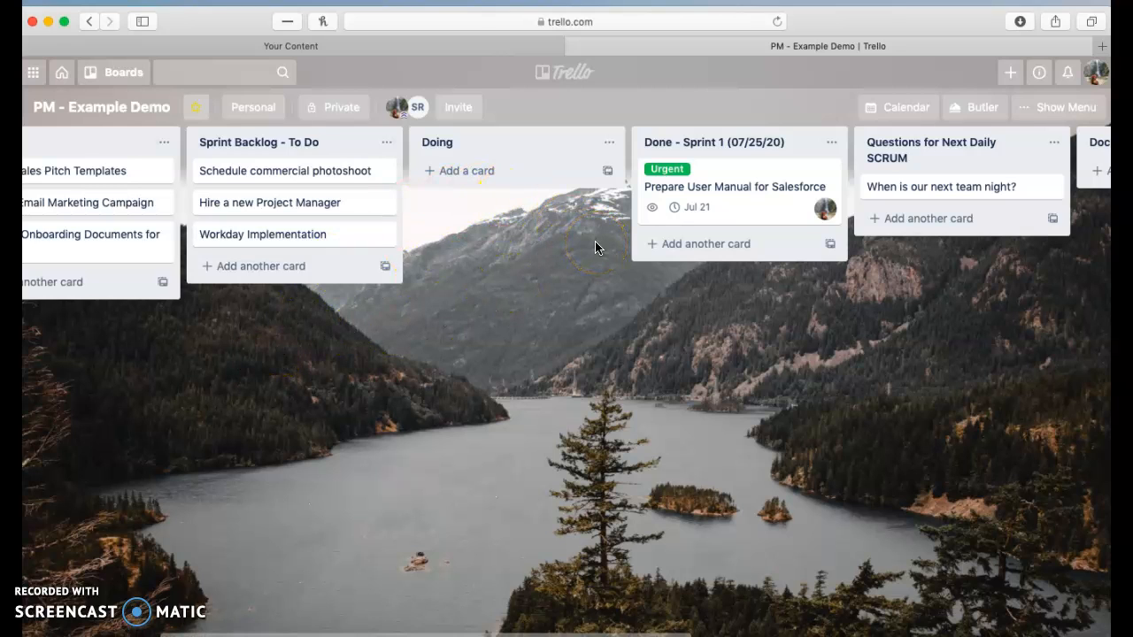
scroll(596, 241, "left", 5)
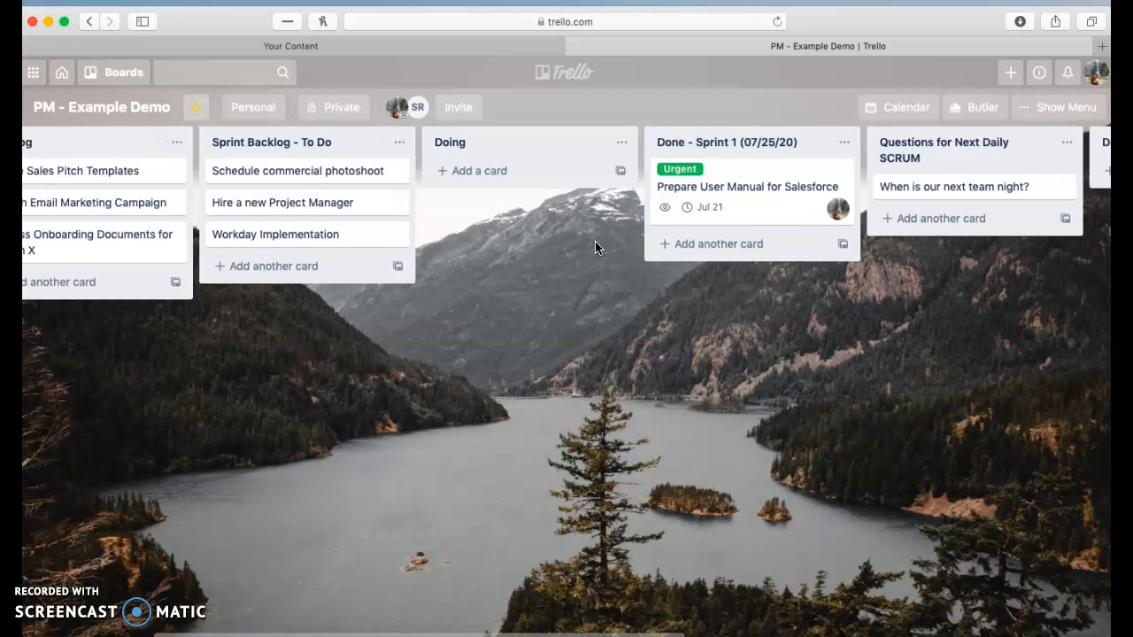
scroll(595, 241, "right", 1)
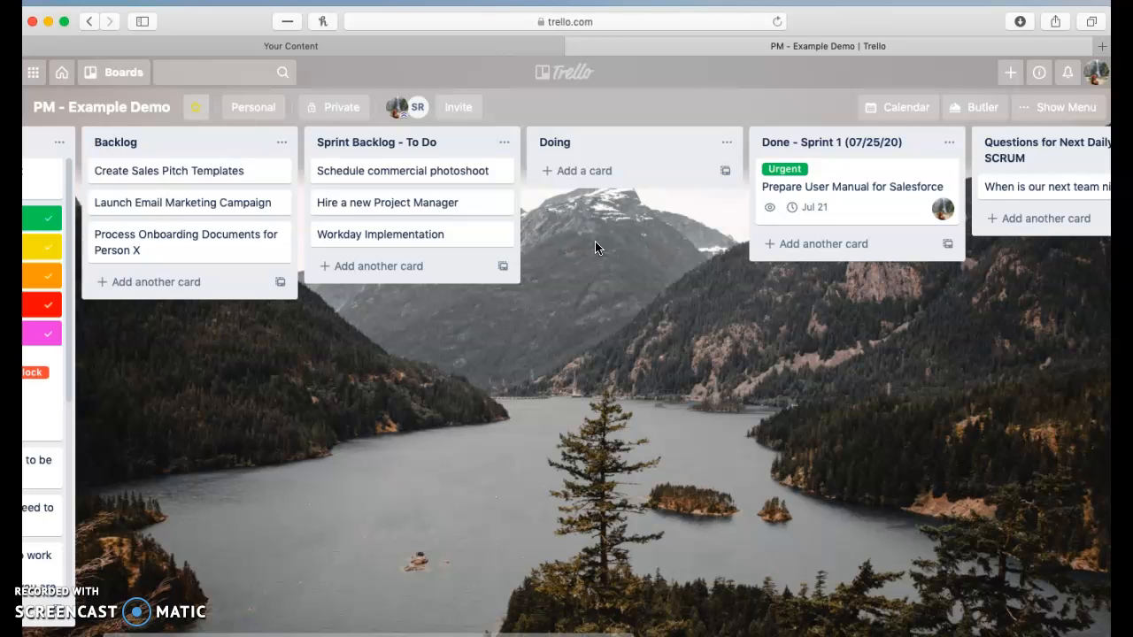
left_click(639, 146)
Look across the board's lists from Board Summary through Questions for Next Daily SCRUM and Documents.
scroll(823, 331, "right", 3)
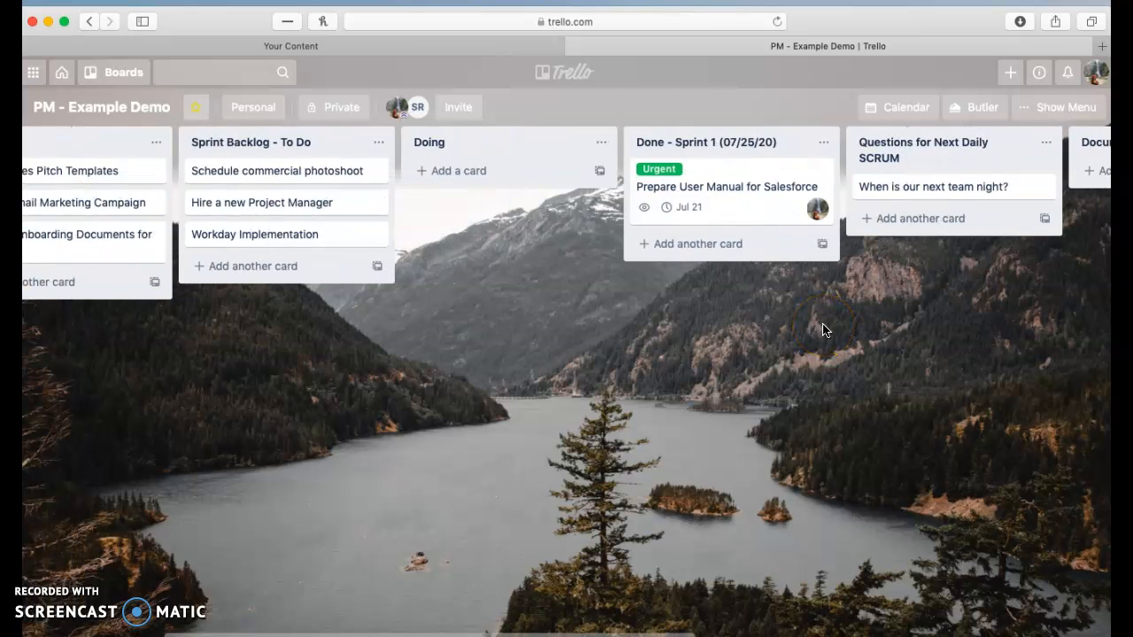
scroll(823, 330, "right", 3)
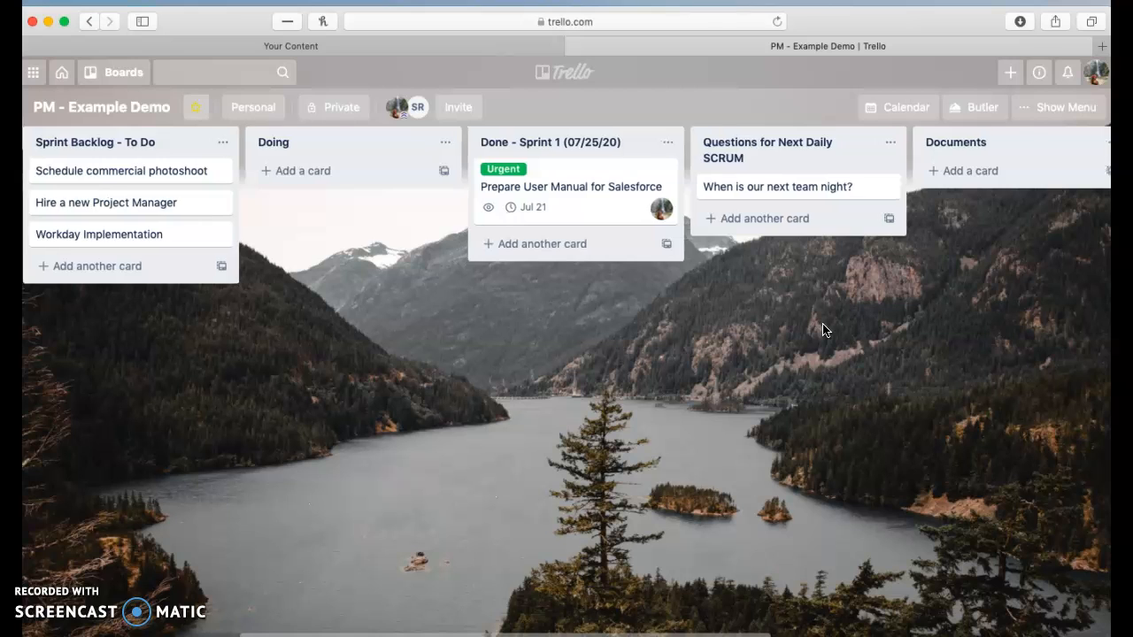
scroll(823, 330, "left", 3)
scroll(824, 331, "left", 3)
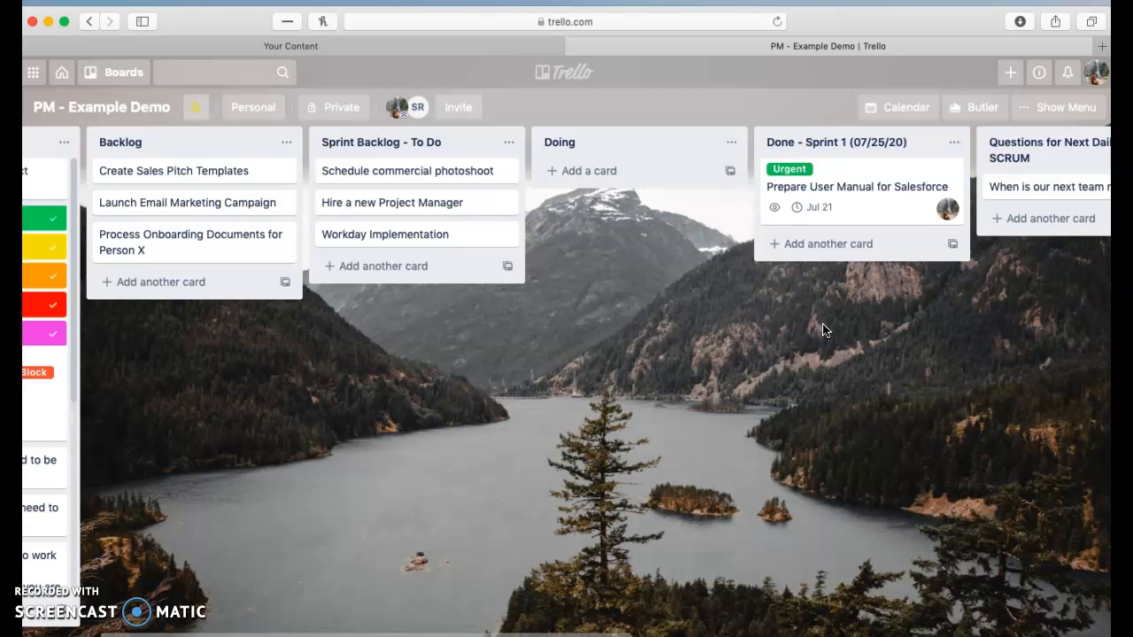
scroll(823, 330, "left", 4)
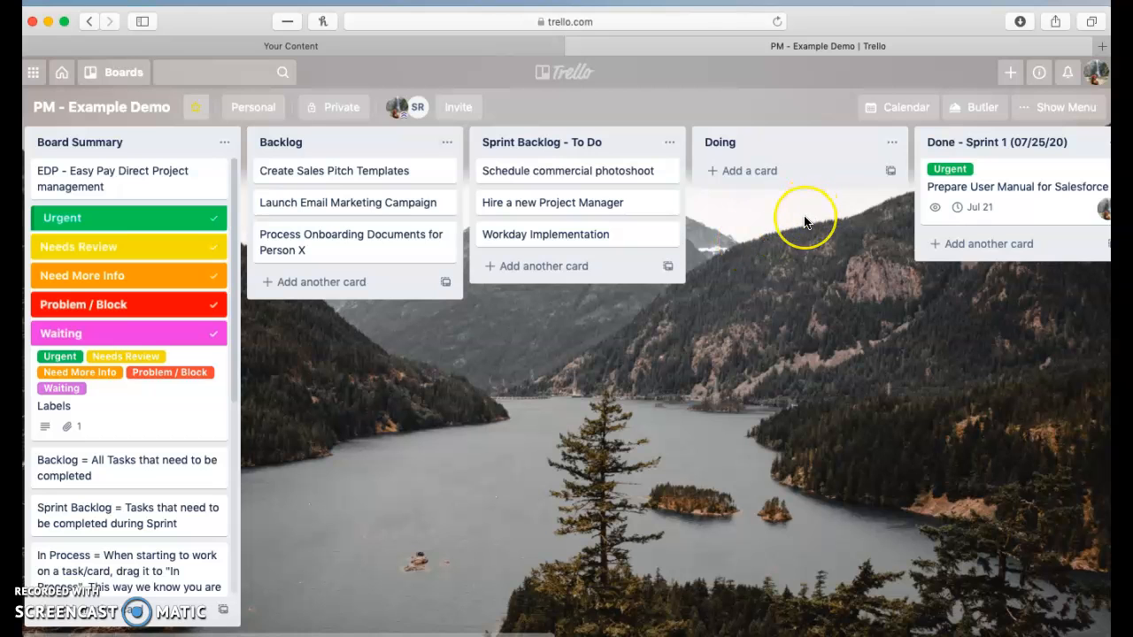
scroll(804, 218, "right", 3)
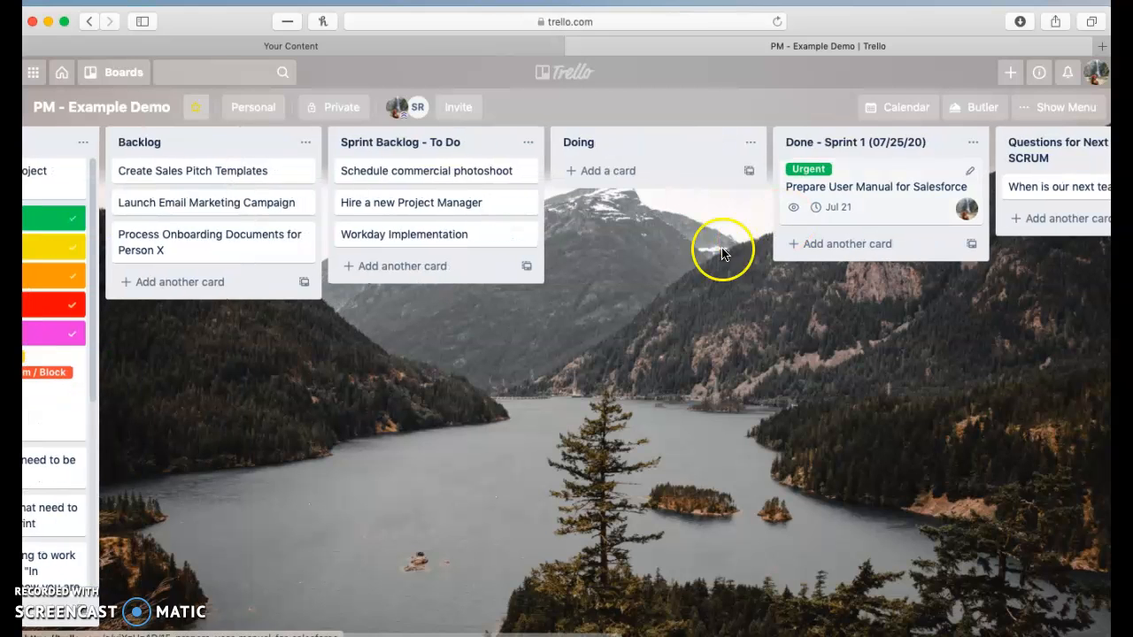
scroll(668, 309, "right", 3)
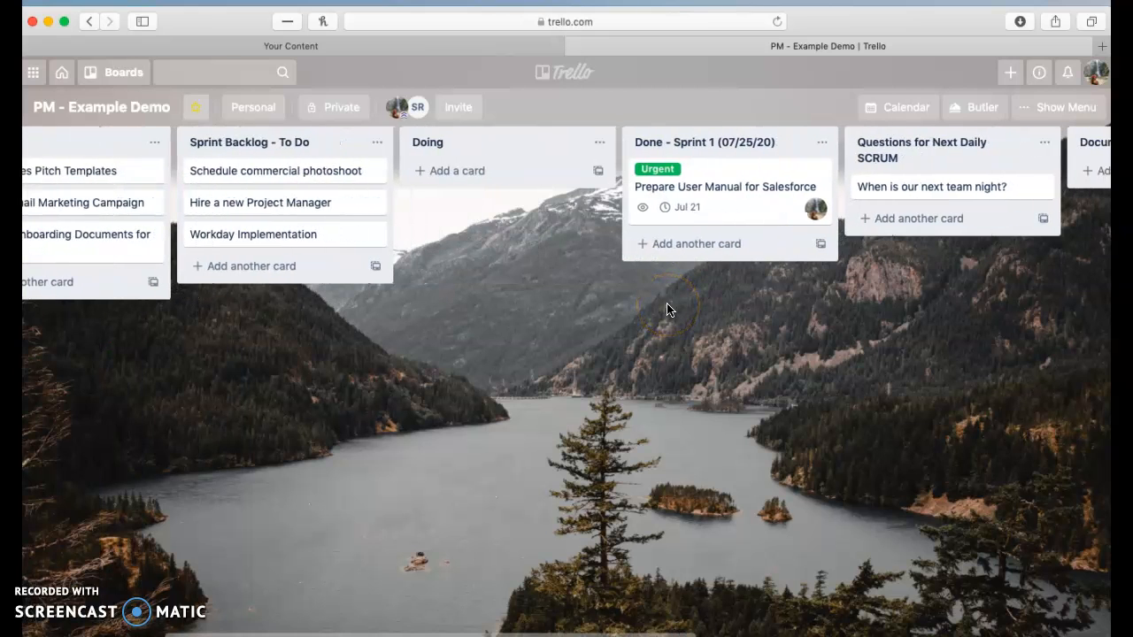
scroll(667, 309, "right", 3)
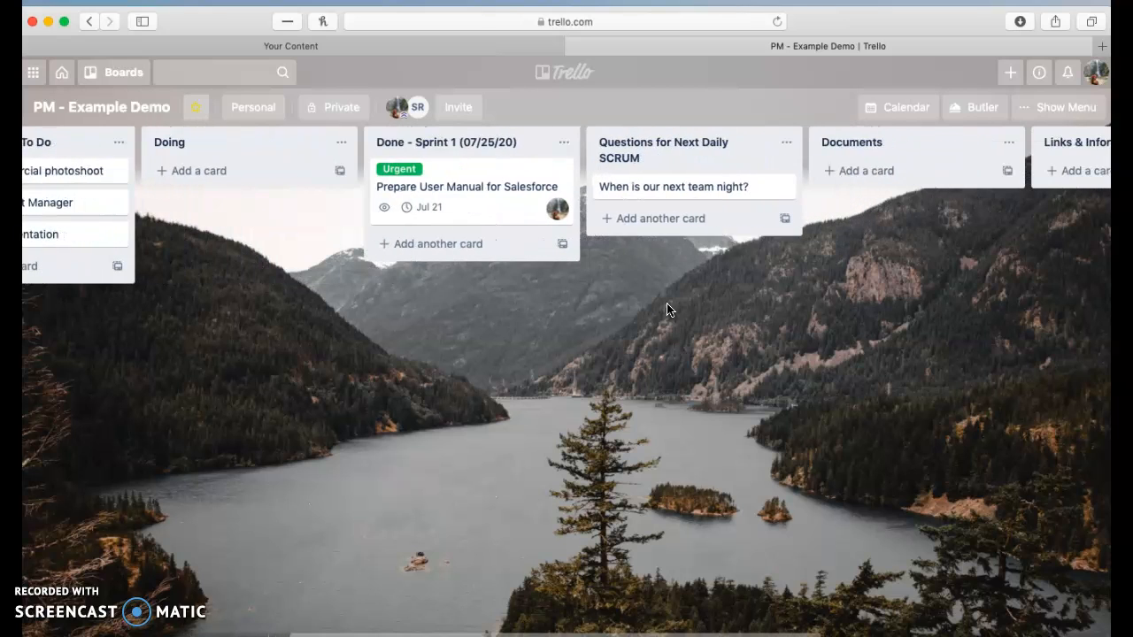
left_click(582, 324)
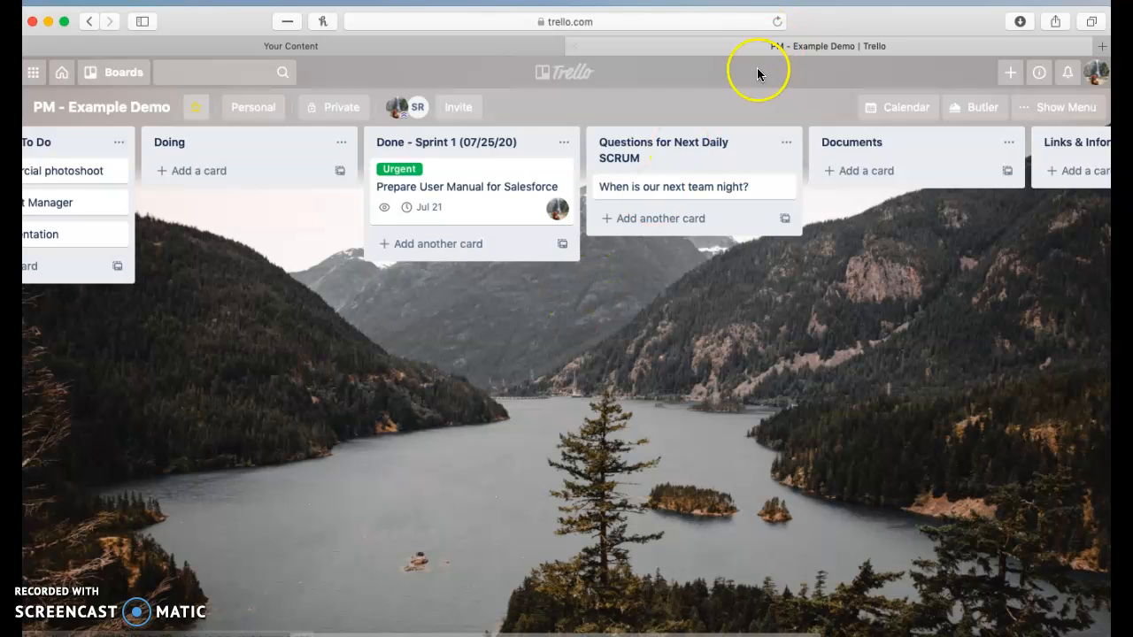
View the When is our next team night? card in the Questions for Next Daily SCRUM list and close it.
scroll(750, 243, "right", 1)
scroll(750, 243, "right", 3)
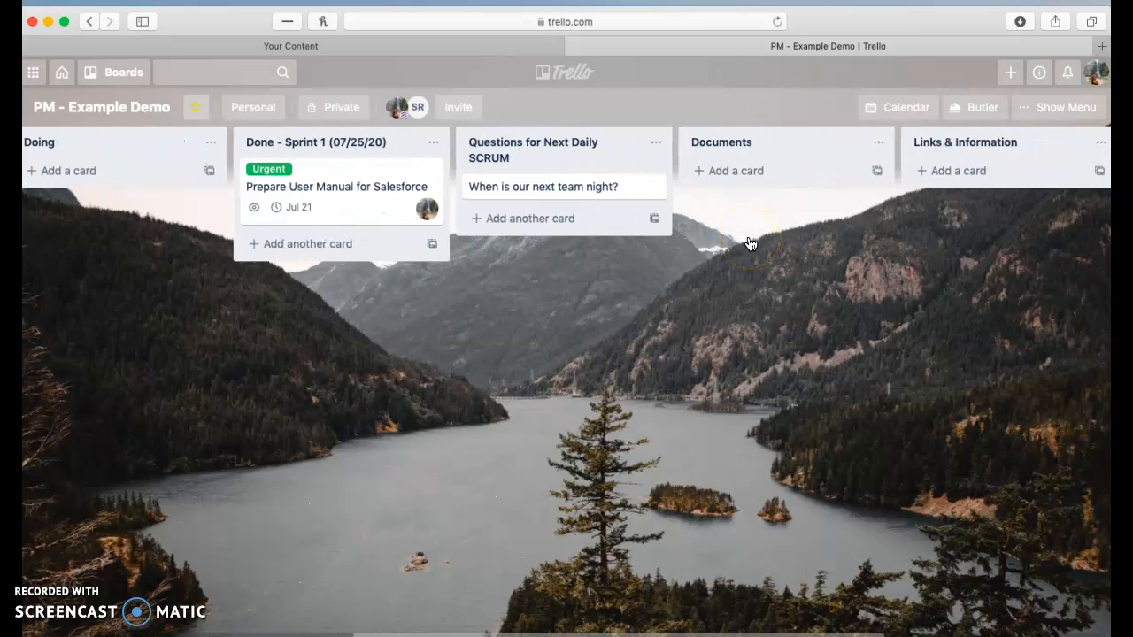
scroll(749, 244, "right", 1)
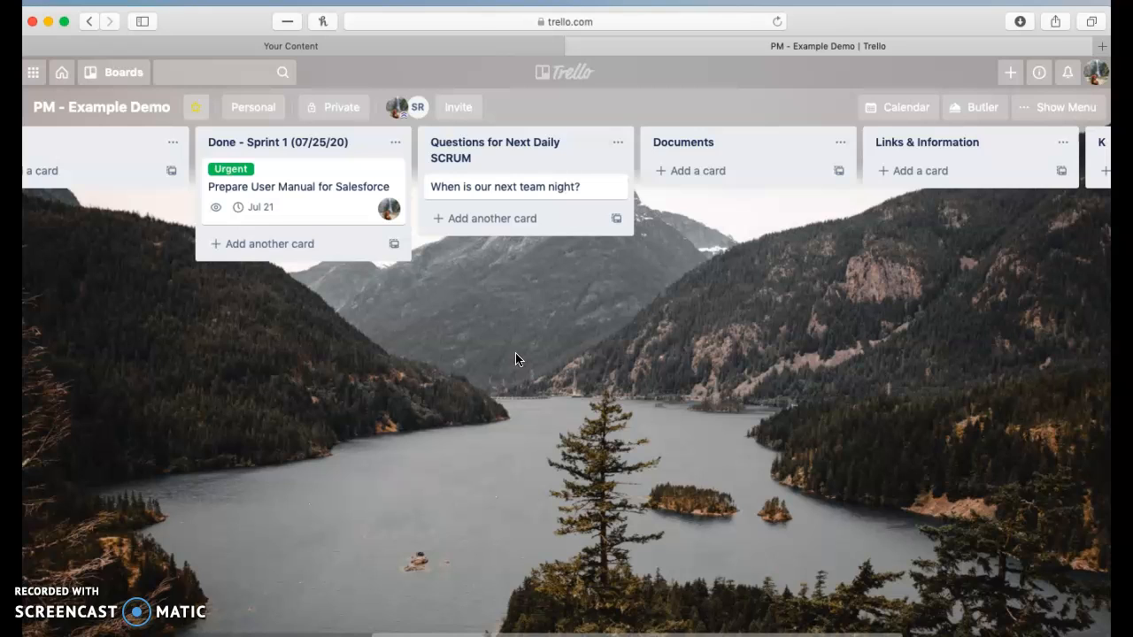
left_click(517, 186)
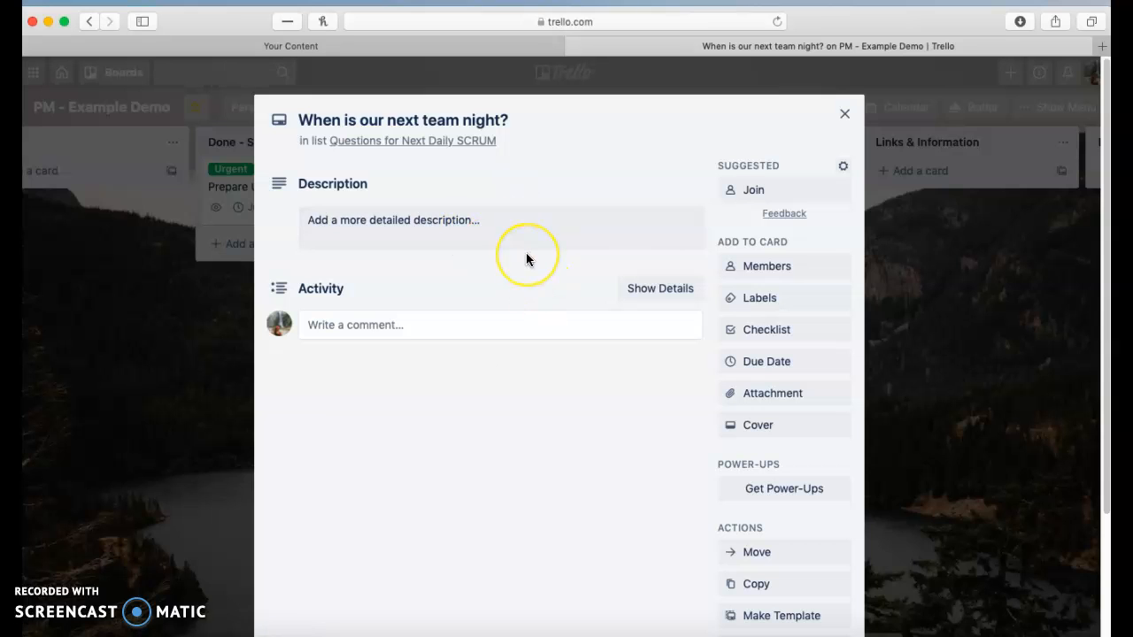
left_click(844, 114)
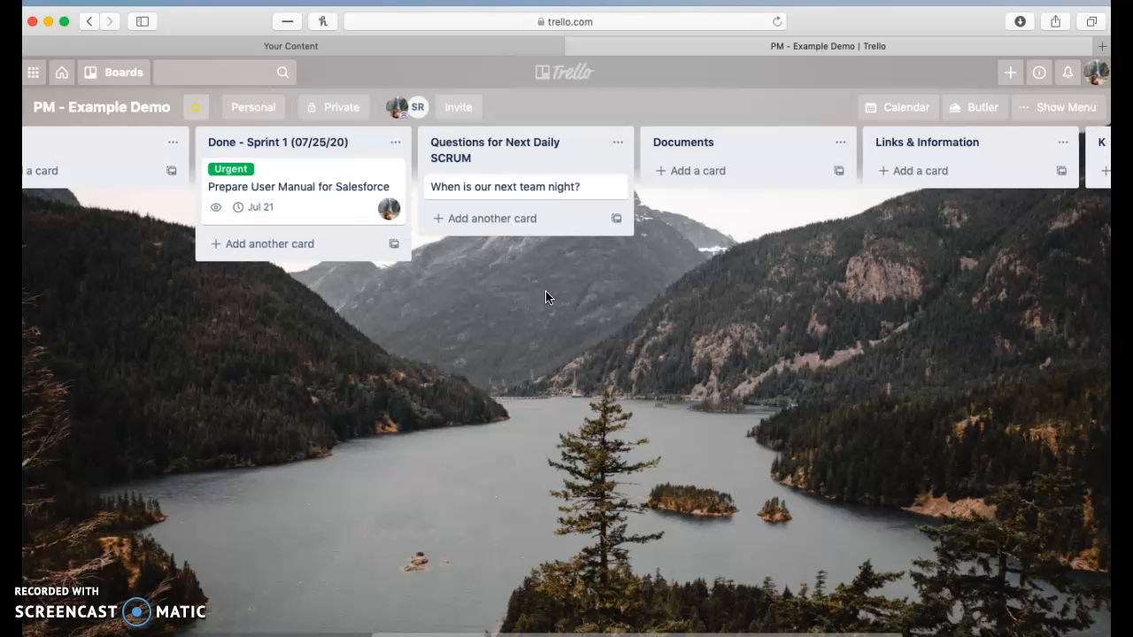
View the Documents, Links & Information and K lists, and return to the Board Summary list.
left_click(859, 293)
scroll(859, 298, "right", 3)
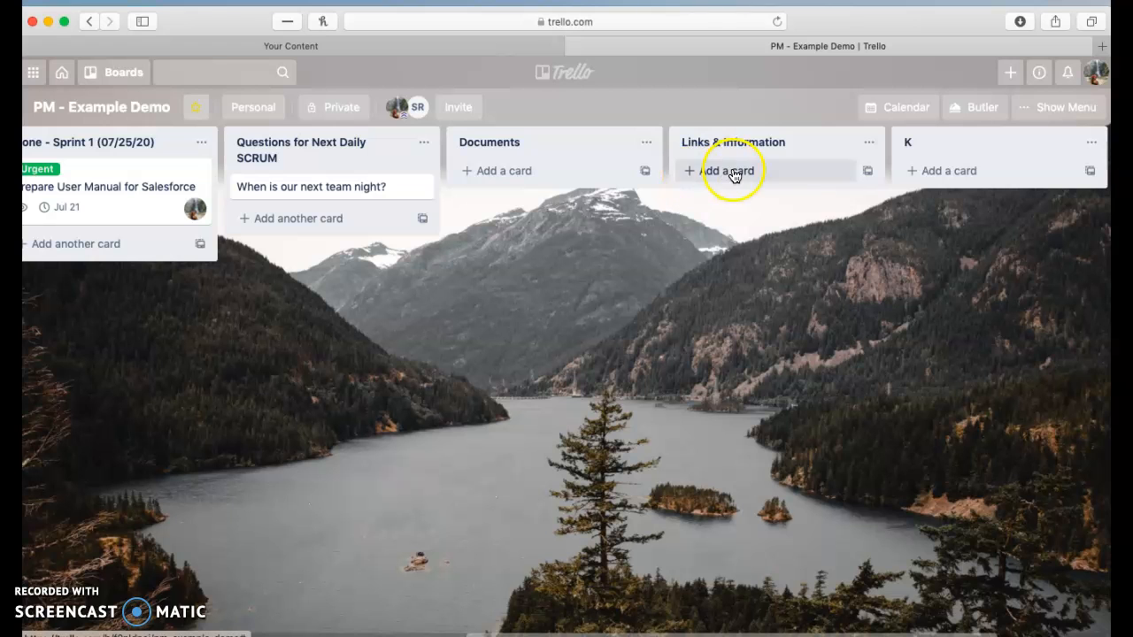
scroll(735, 292, "left", 3)
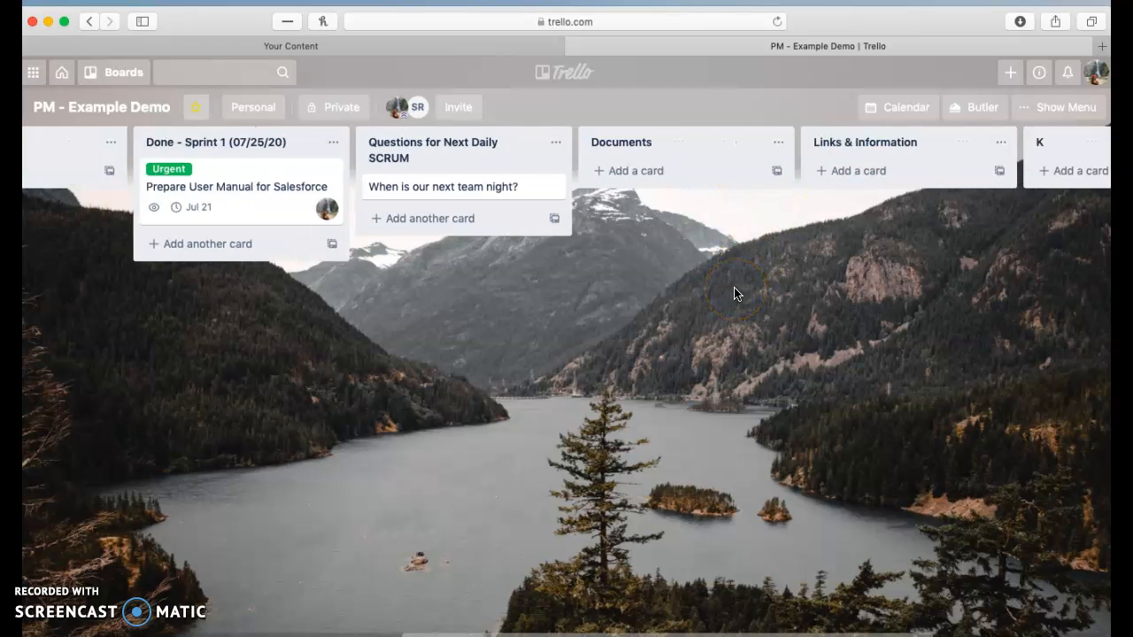
scroll(734, 294, "left", 10)
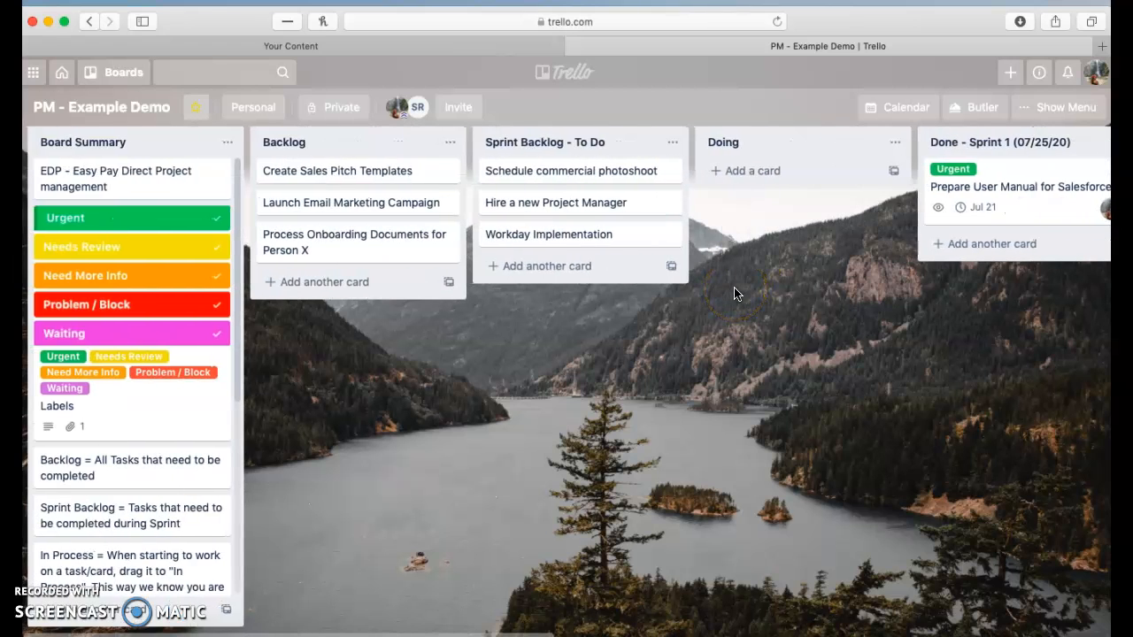